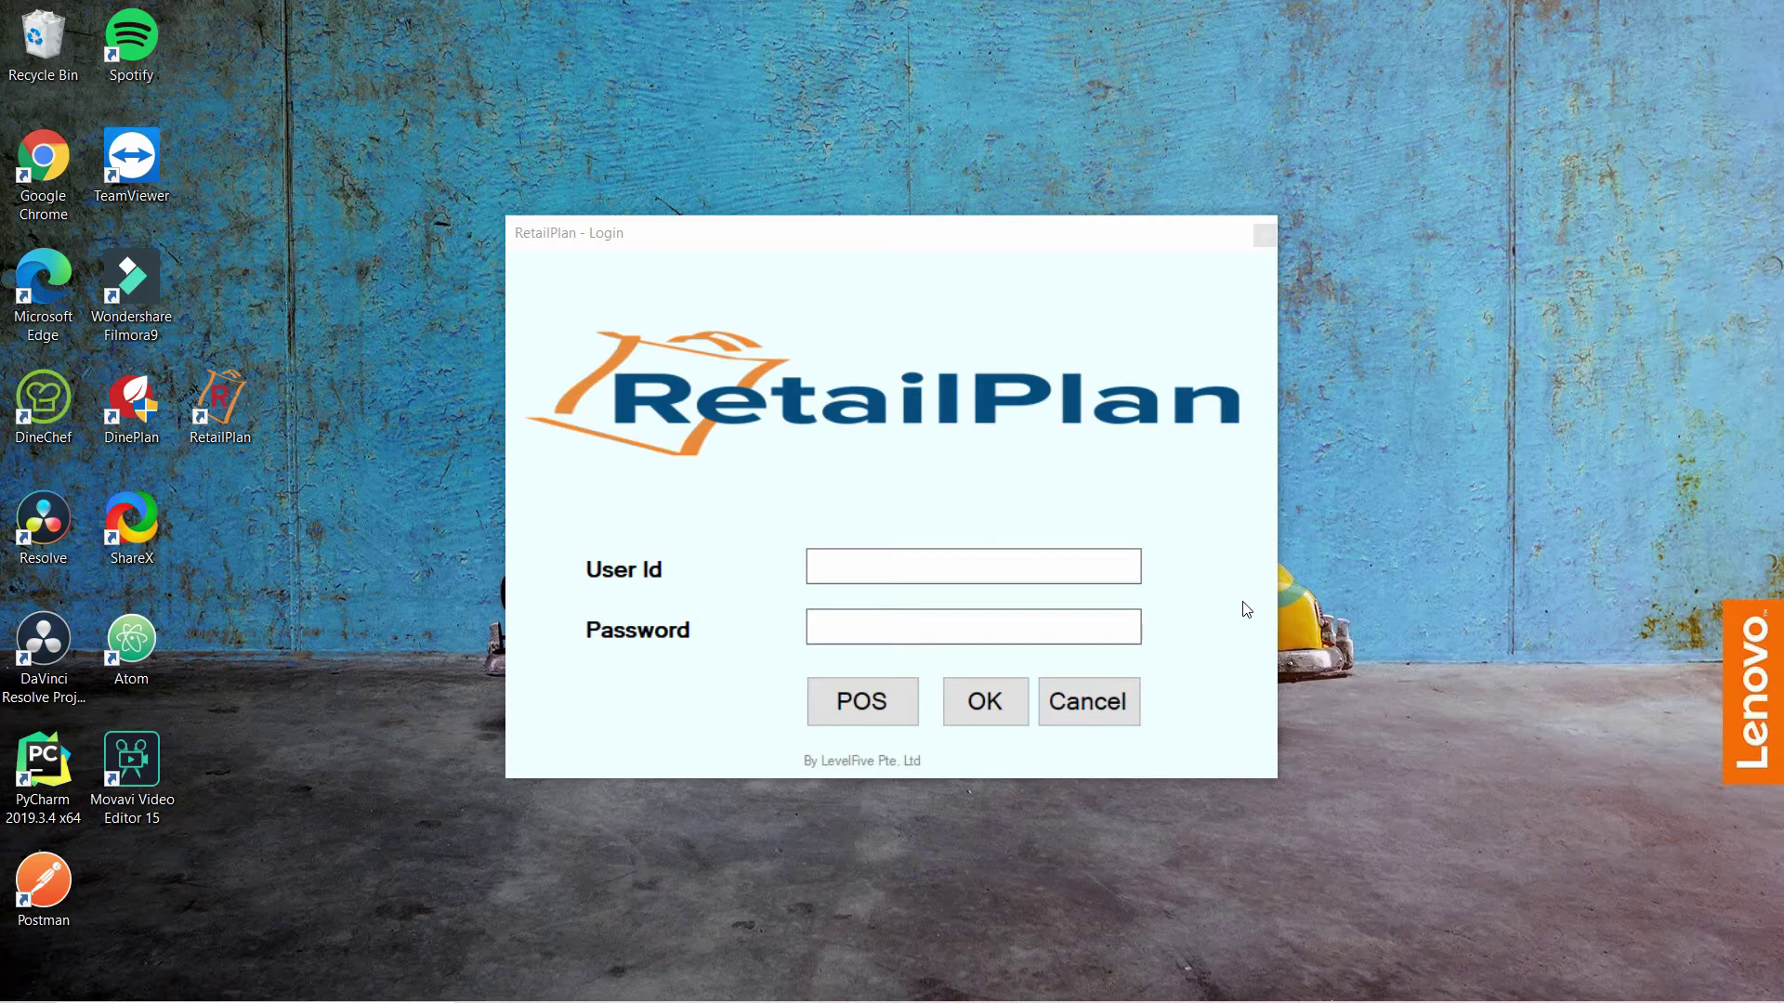
- Sign in with user ID admin and its password, entering the POS side
left_click(1080, 568)
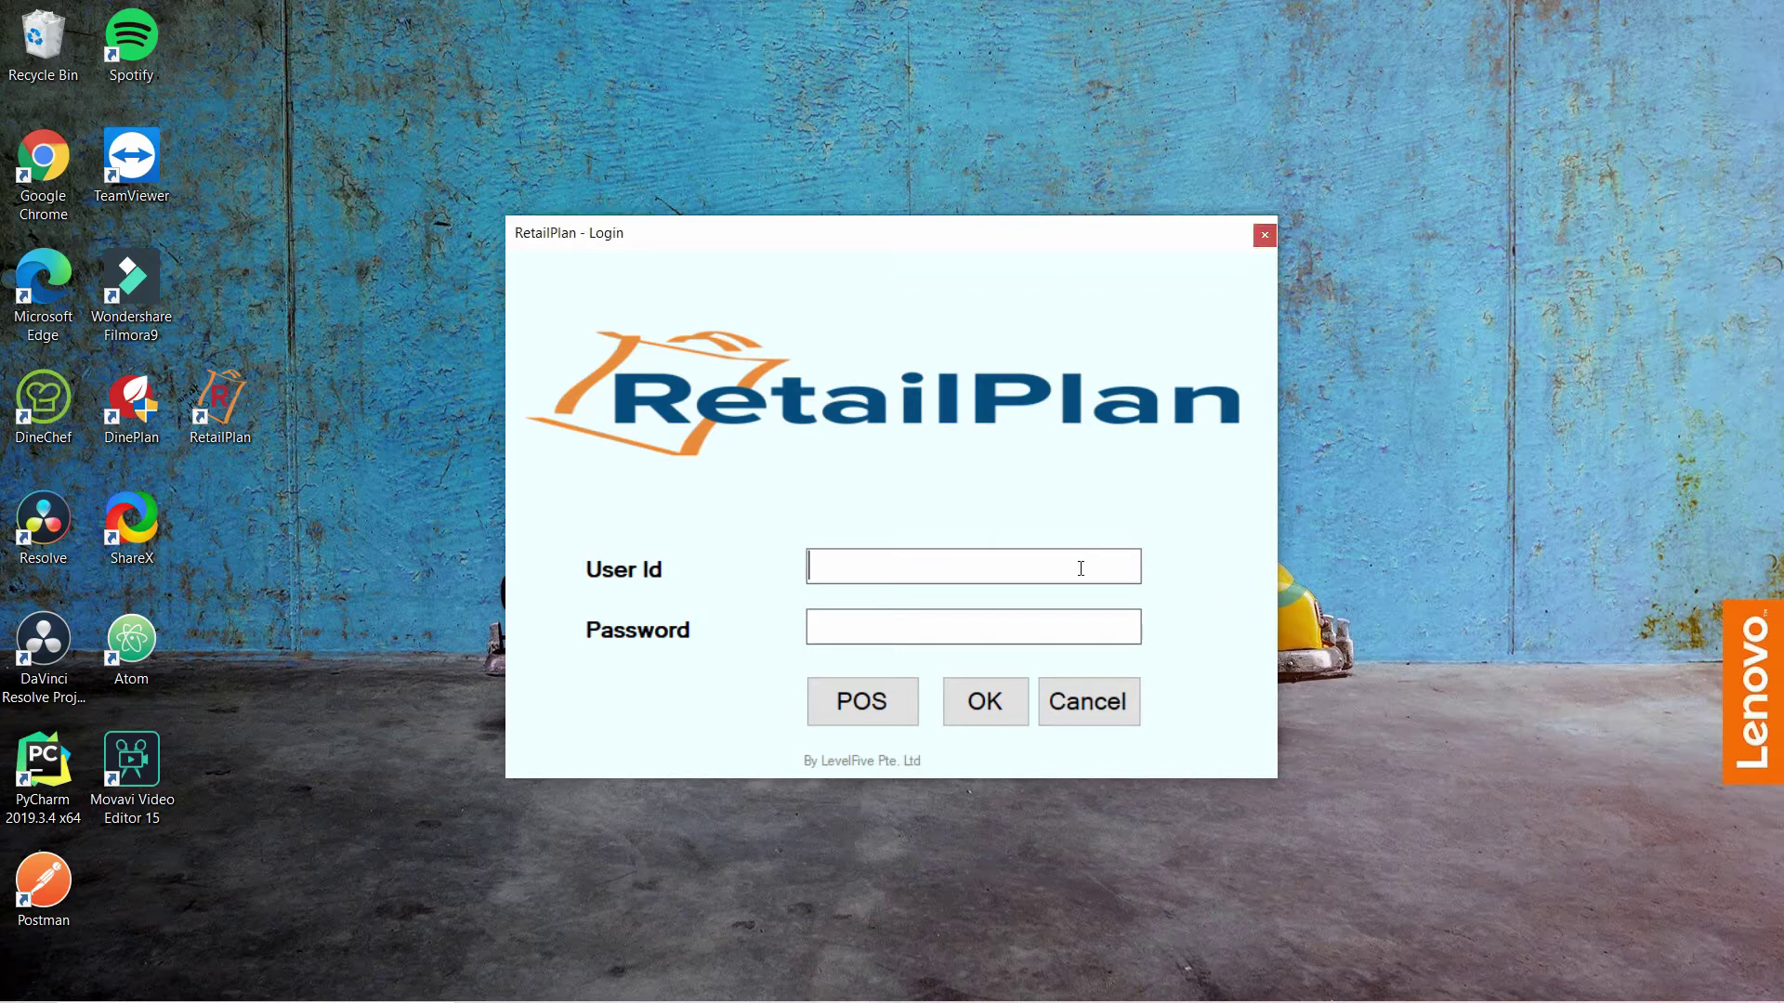
type("adm")
type("in")
left_click(879, 702)
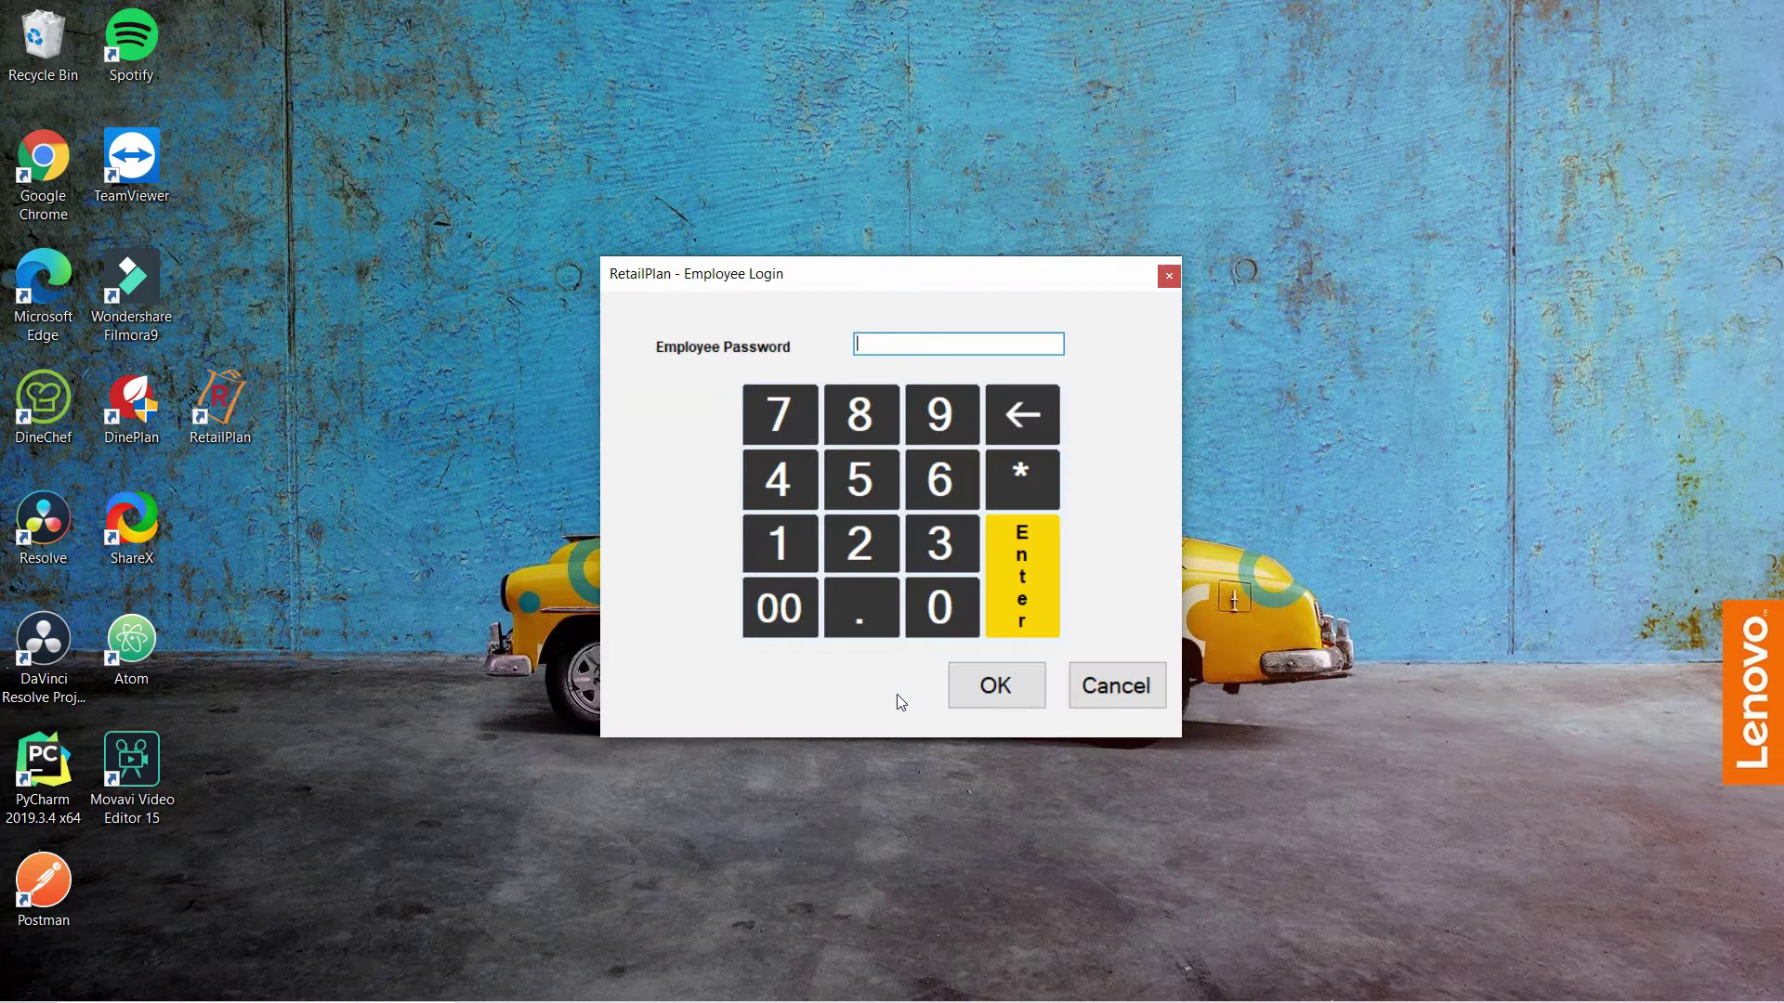
type("1")
- Confirm the employee password on the login keypad
left_click(997, 681)
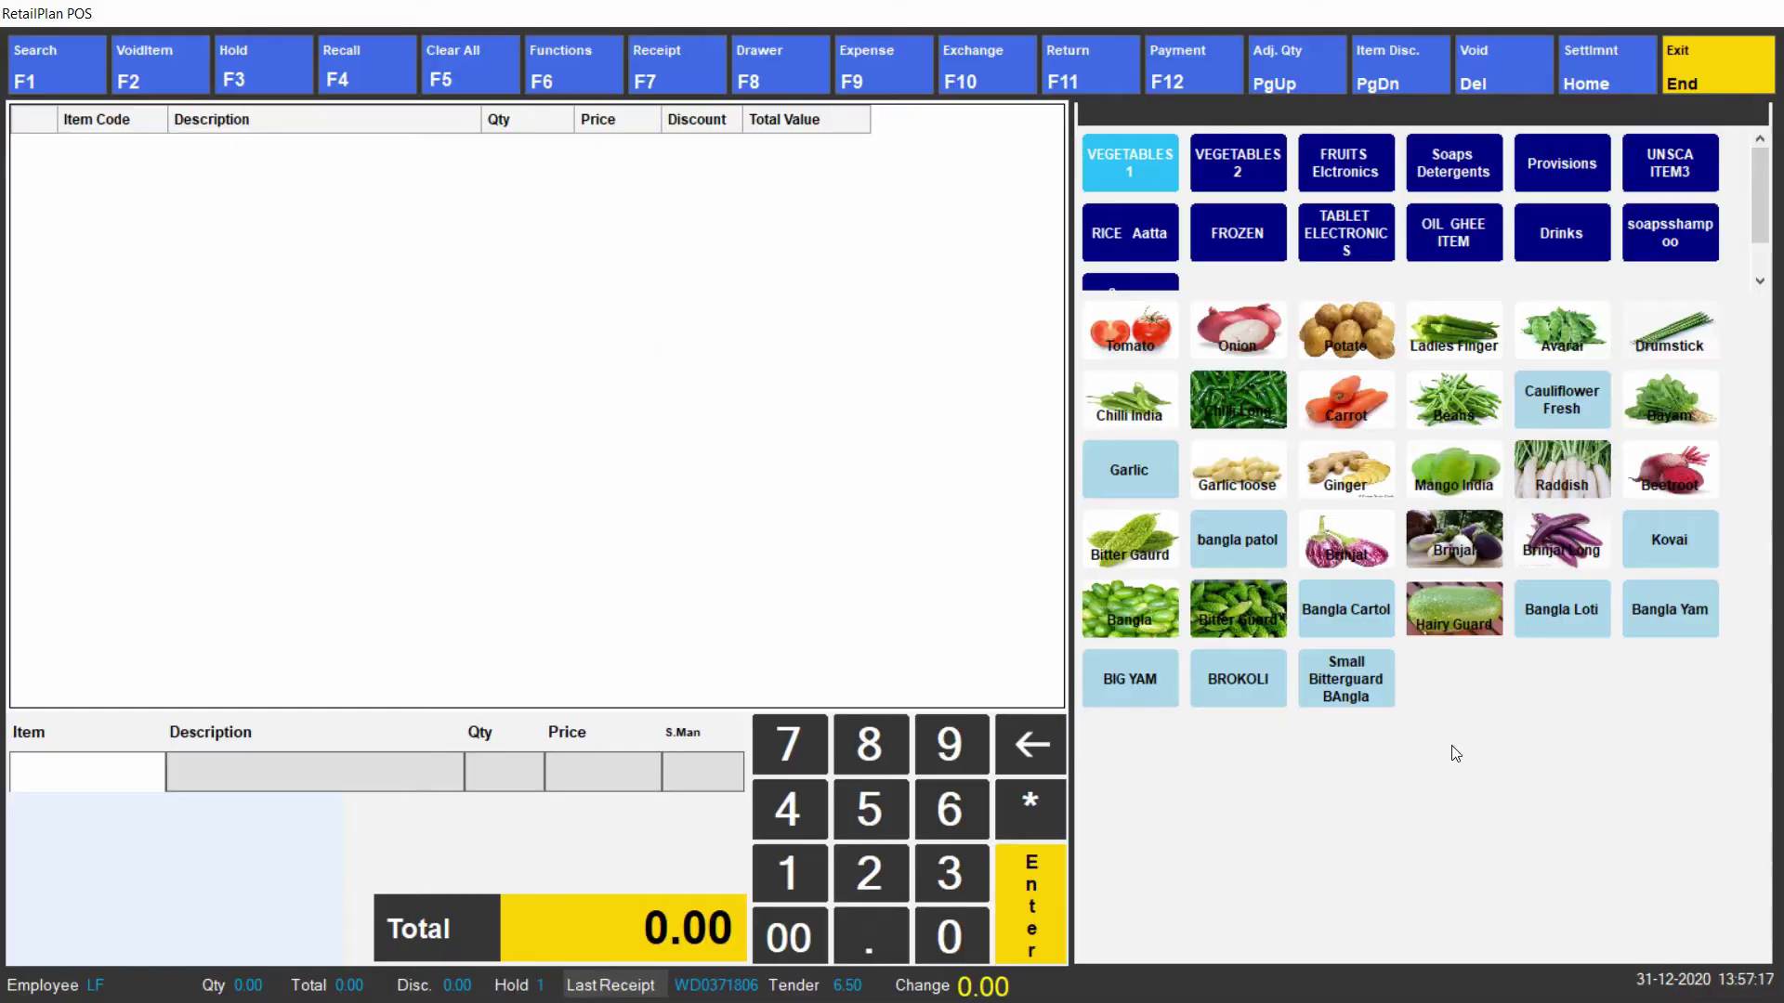
- Add Ginger with quantity 2 and one Apple 5 peas from the Fruits category
left_click(1354, 463)
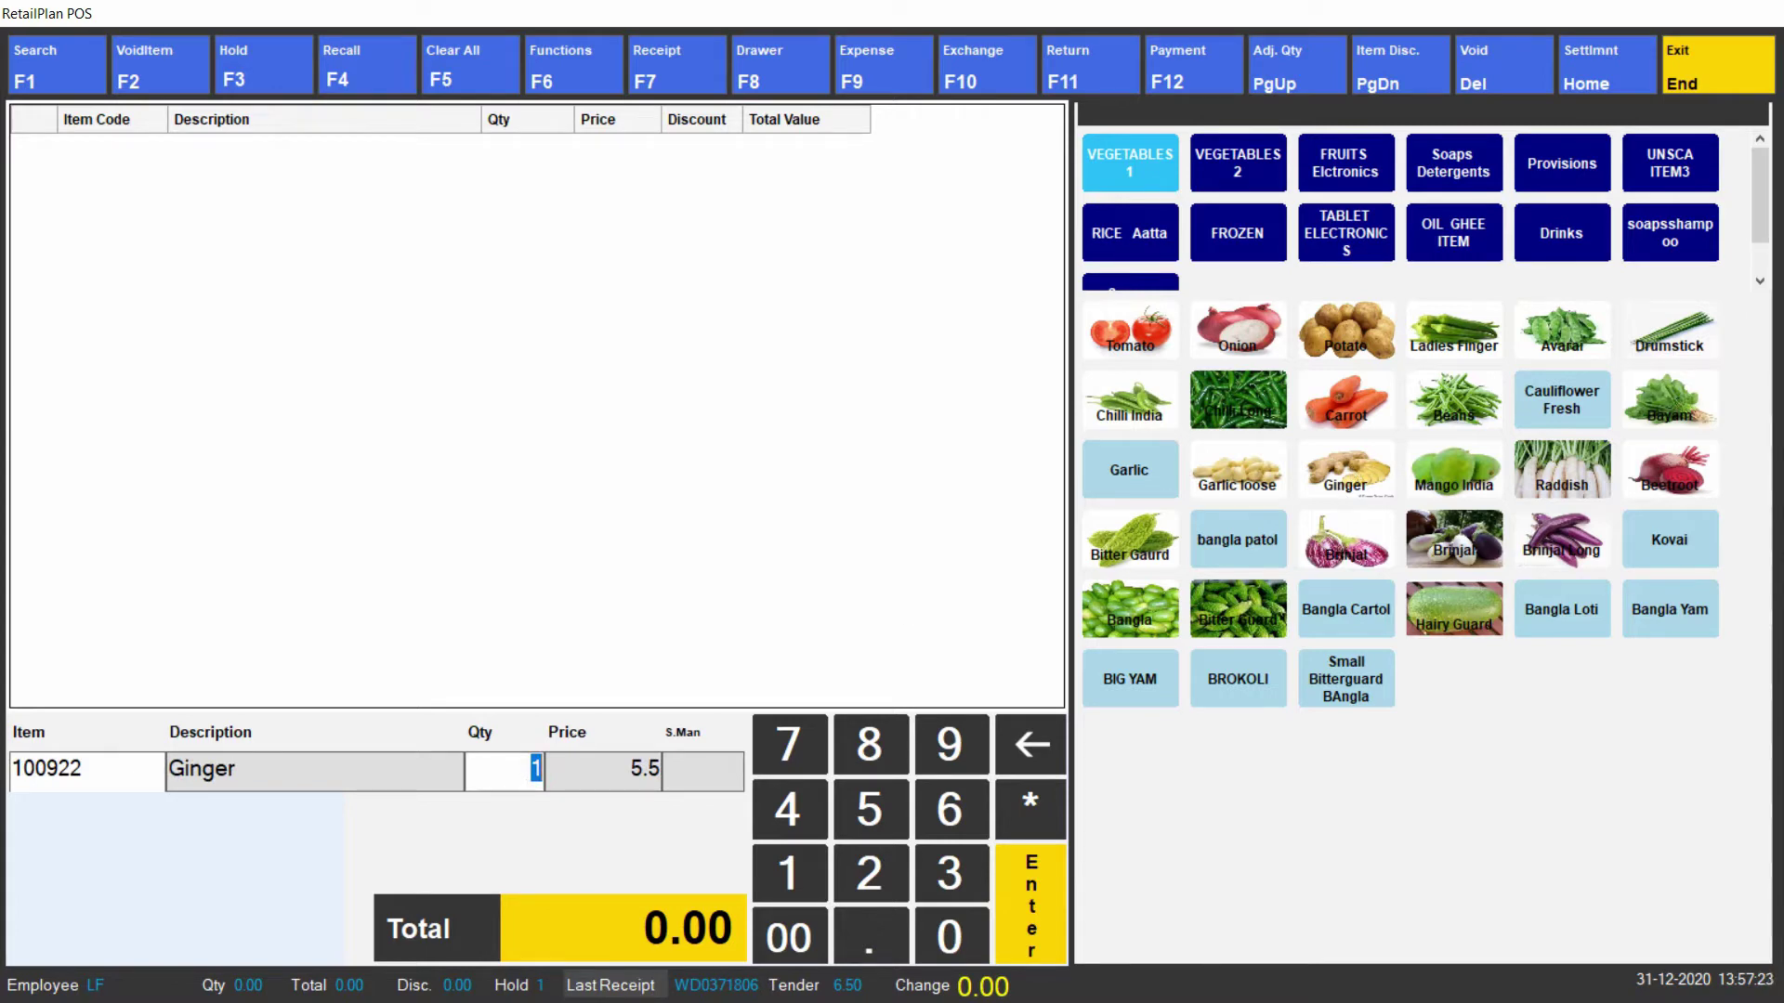
type("2")
left_click(1029, 894)
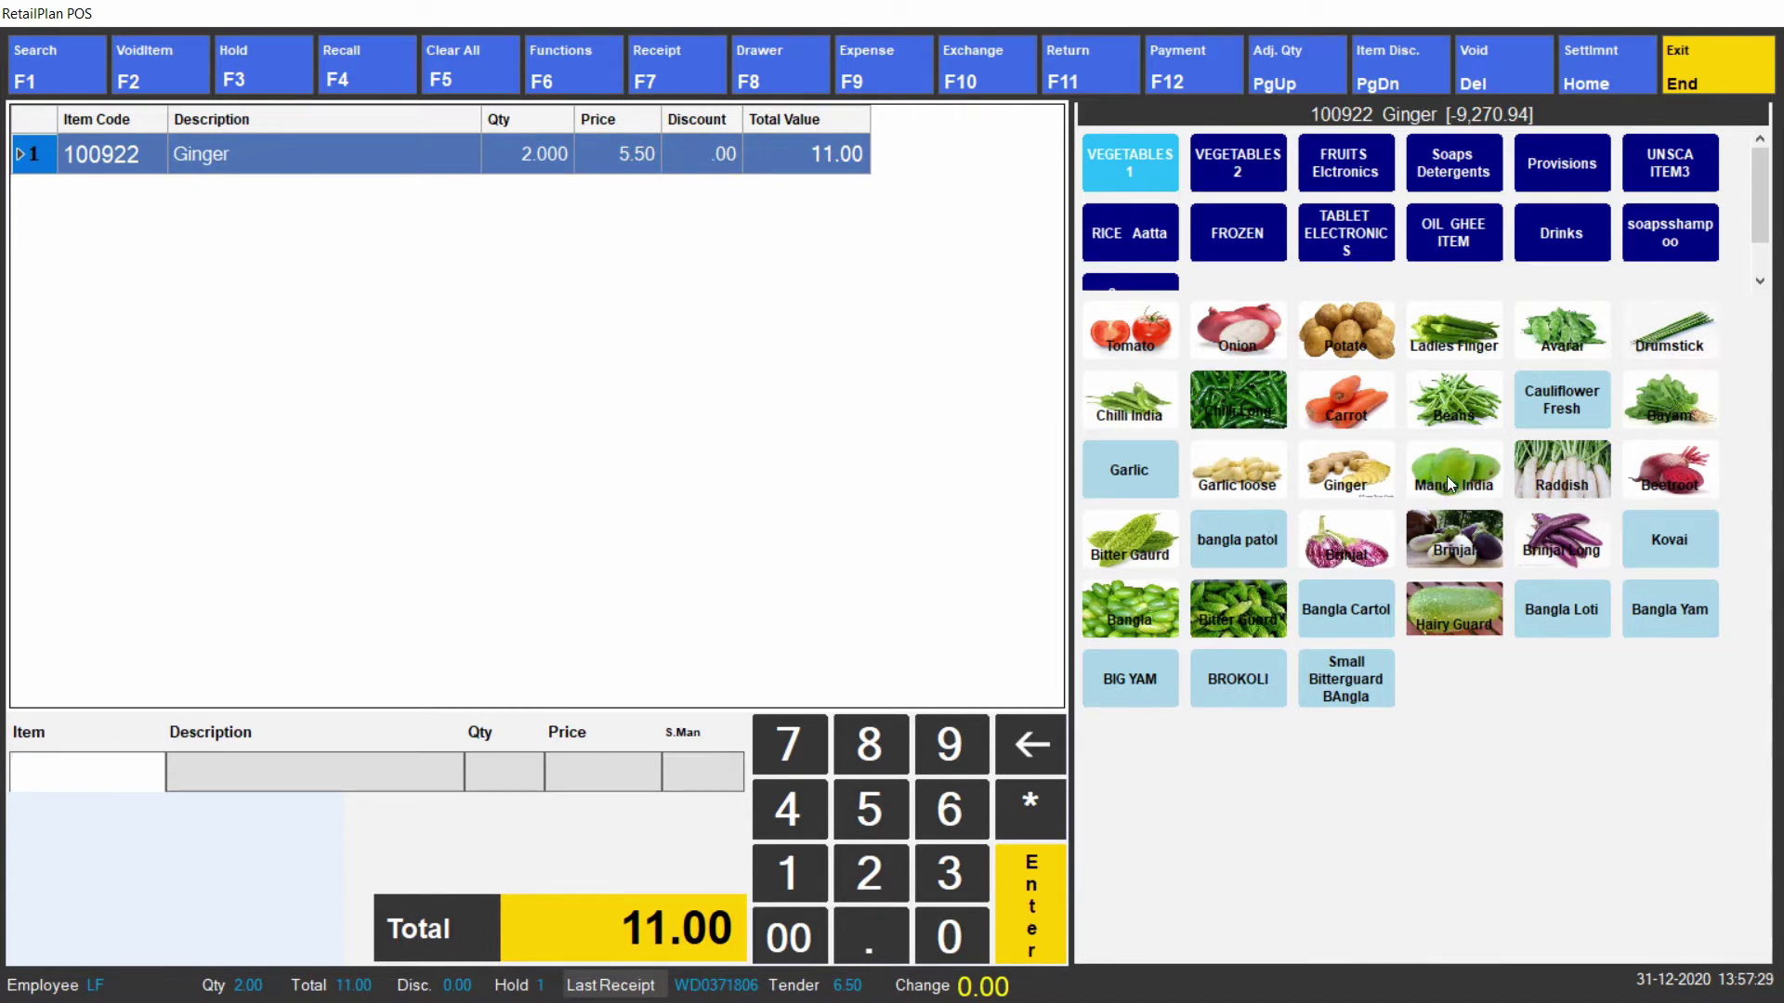
left_click(1345, 164)
left_click(1142, 335)
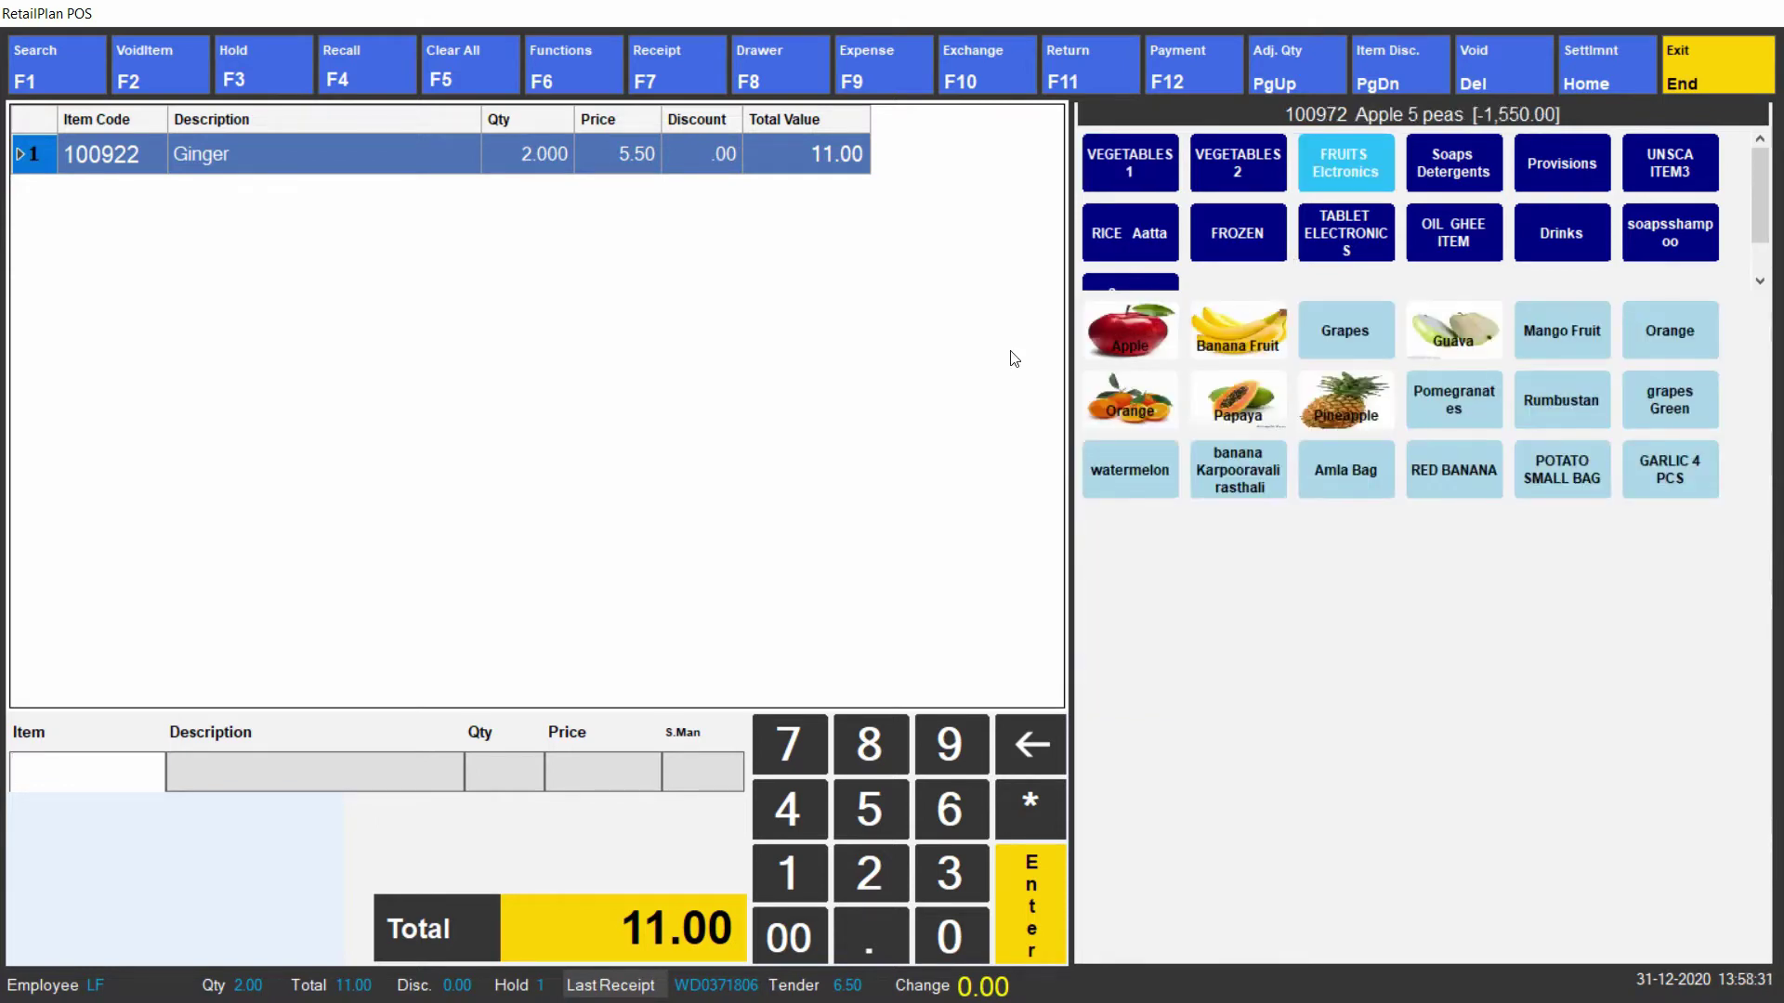
left_click(1100, 333)
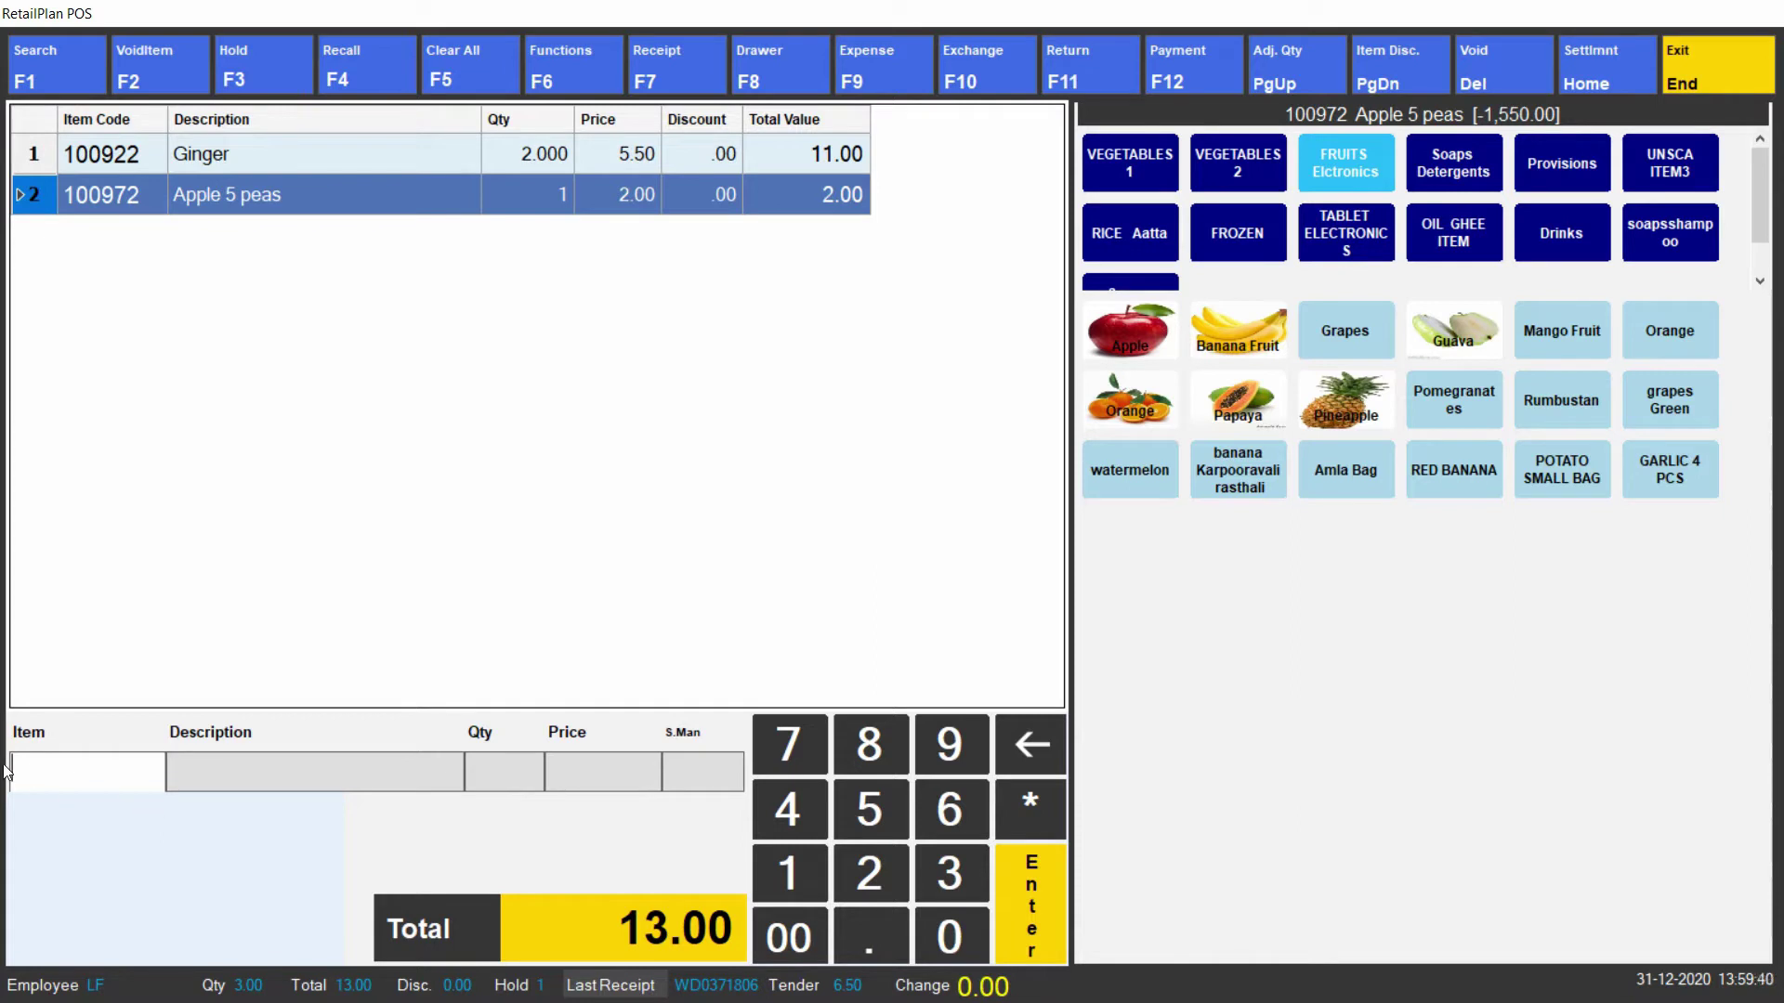
type("p")
type("otato")
- Search 'potato' and add item 100915 Potato with quantity 2
key("Return")
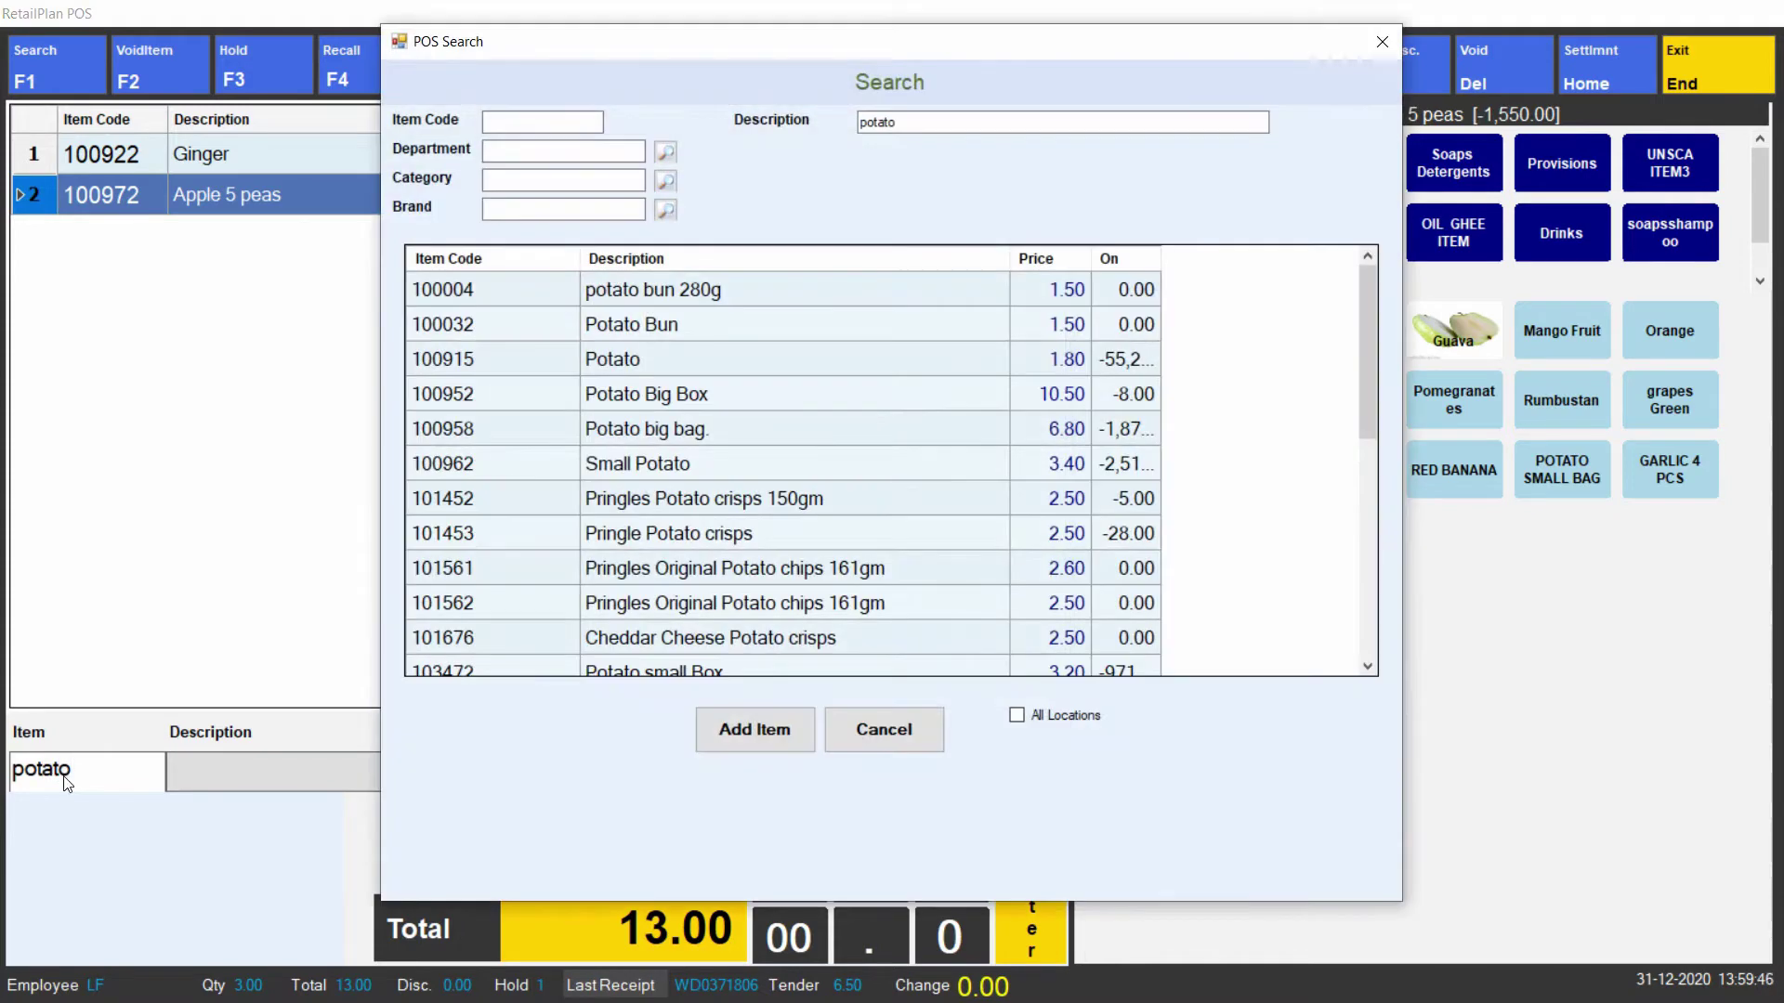
scroll(630, 484, "down", 2)
scroll(630, 484, "down", 3)
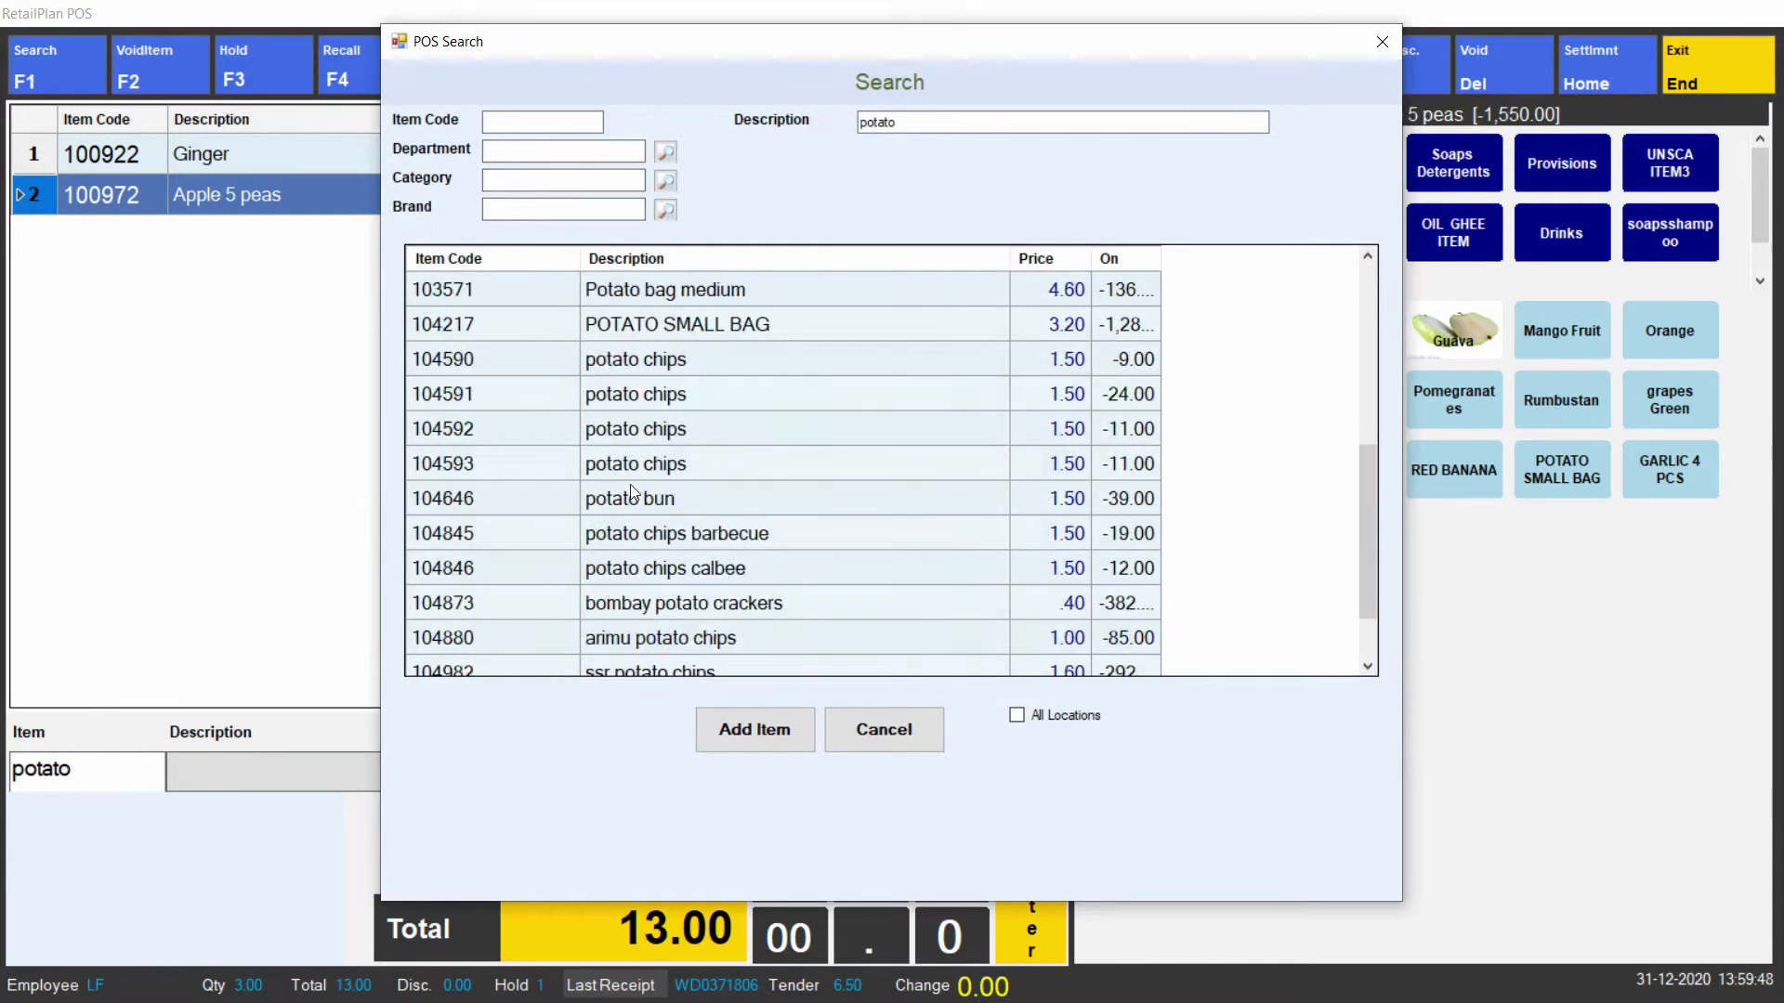
scroll(630, 484, "up", 5)
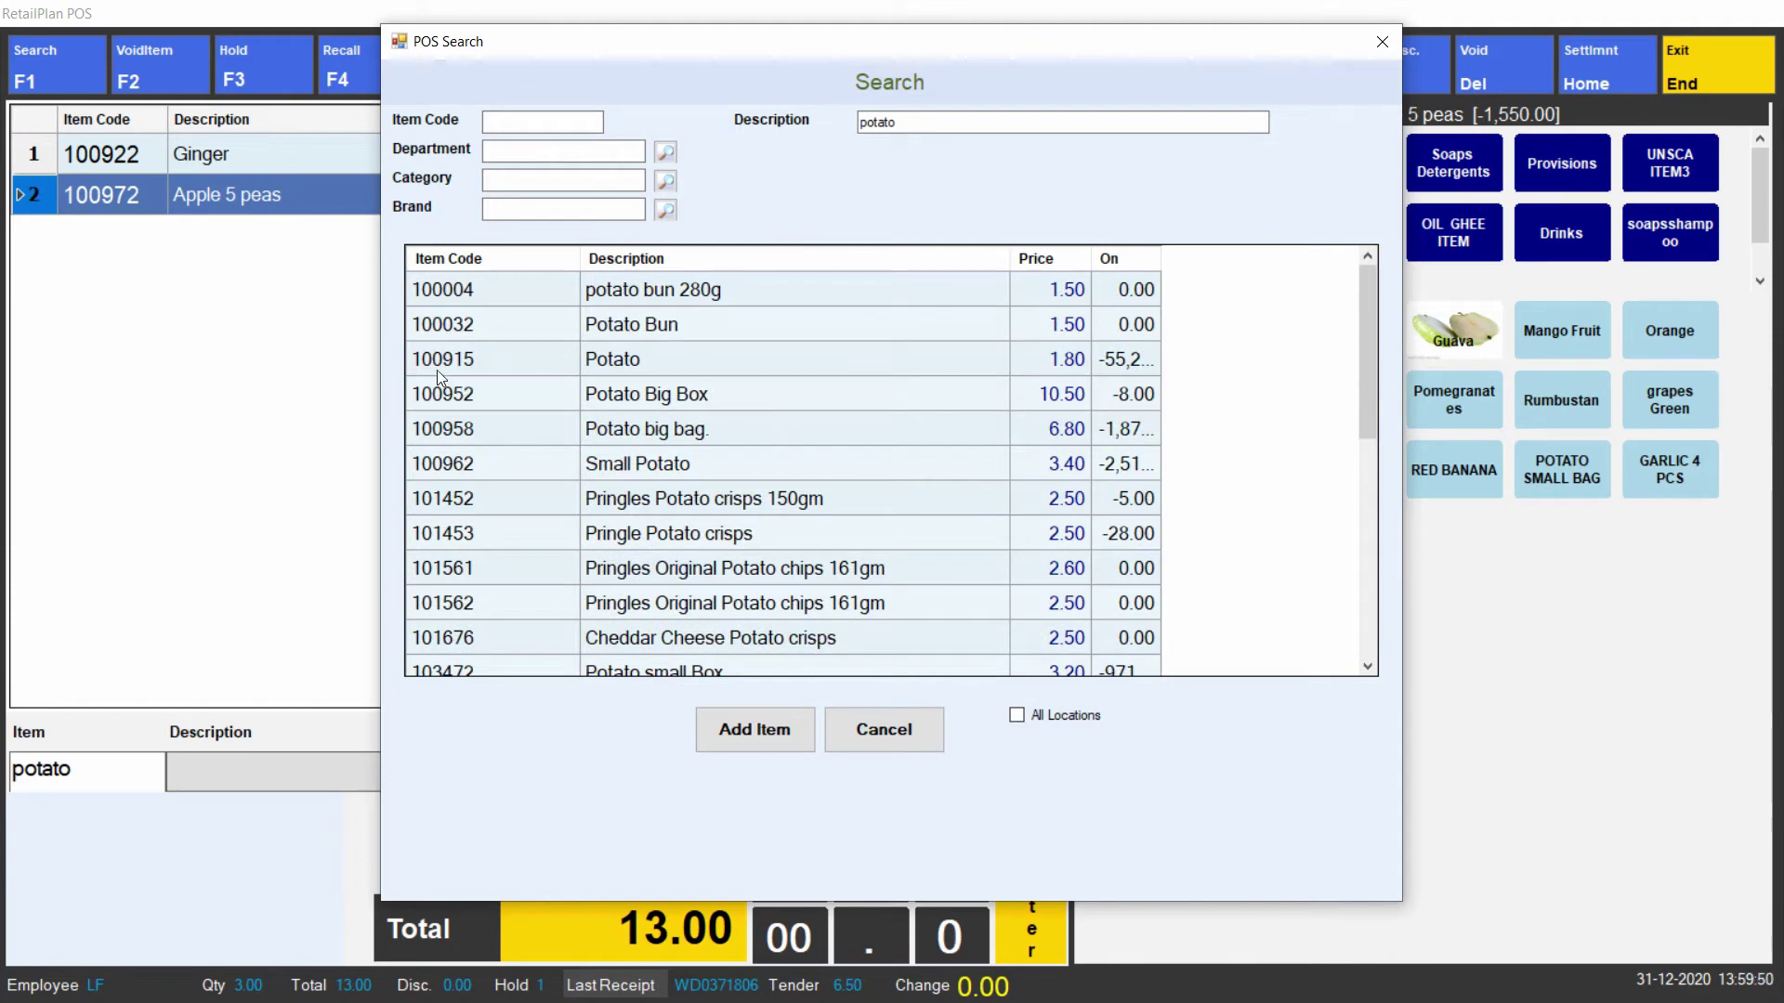
left_click(460, 361)
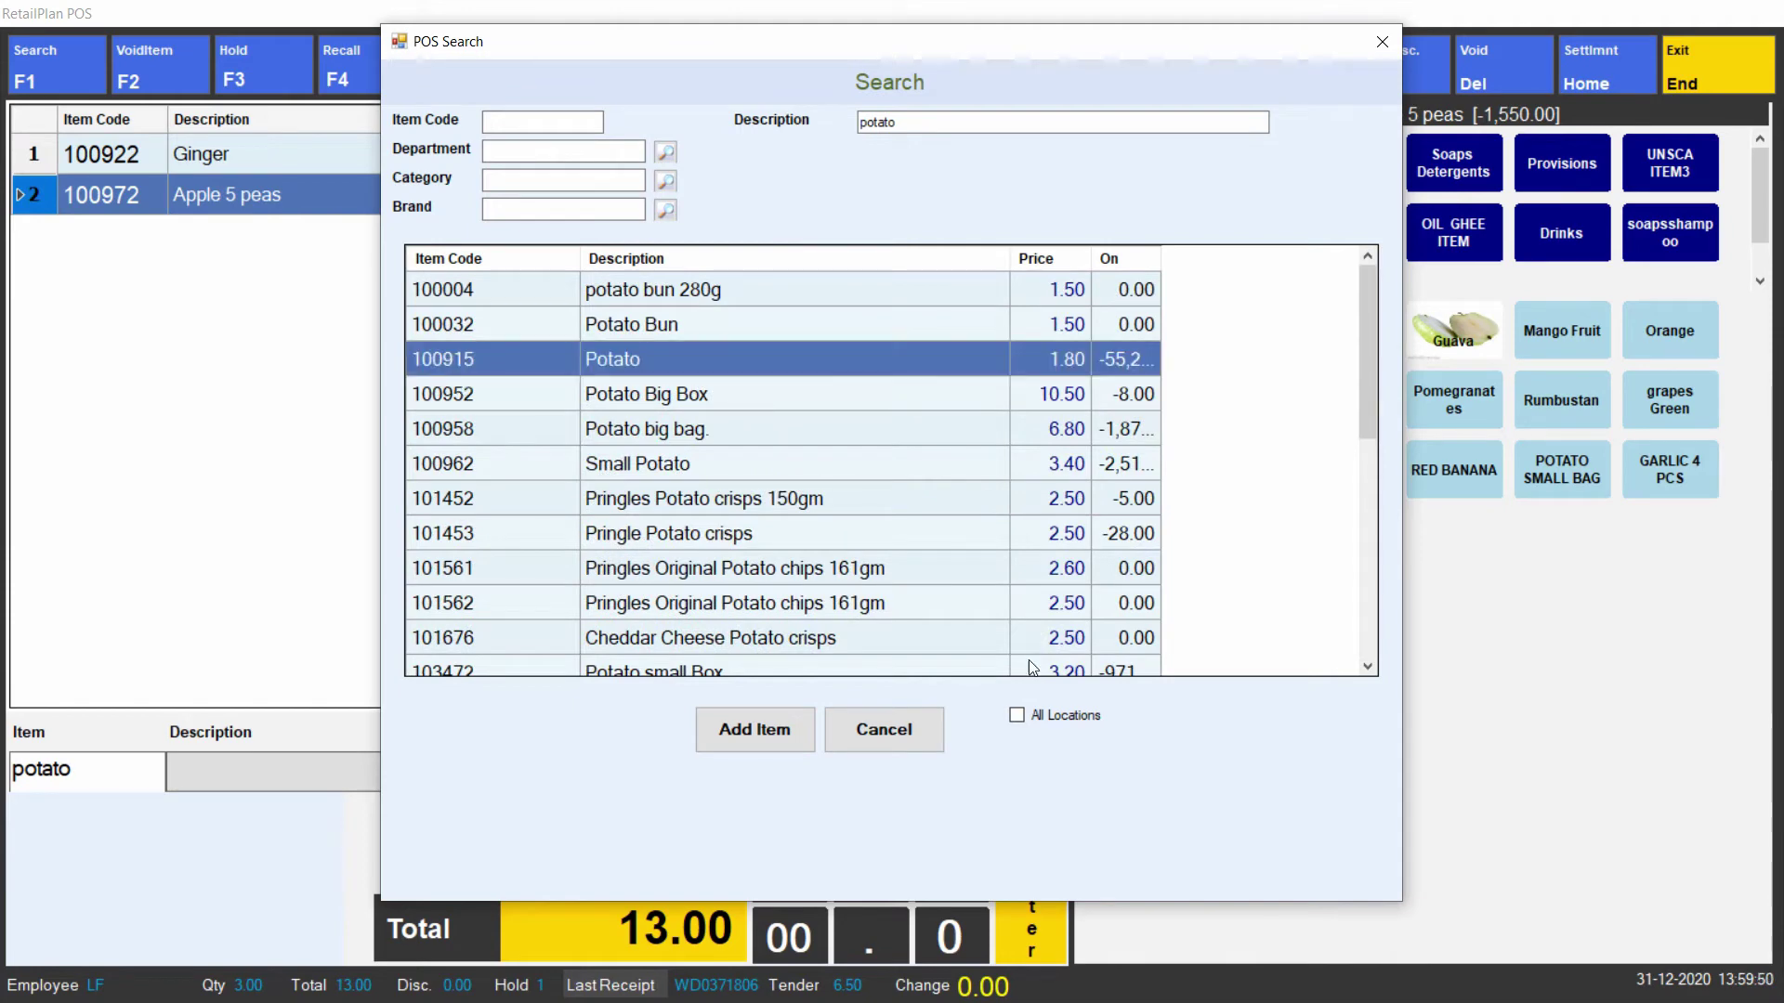
left_click(743, 750)
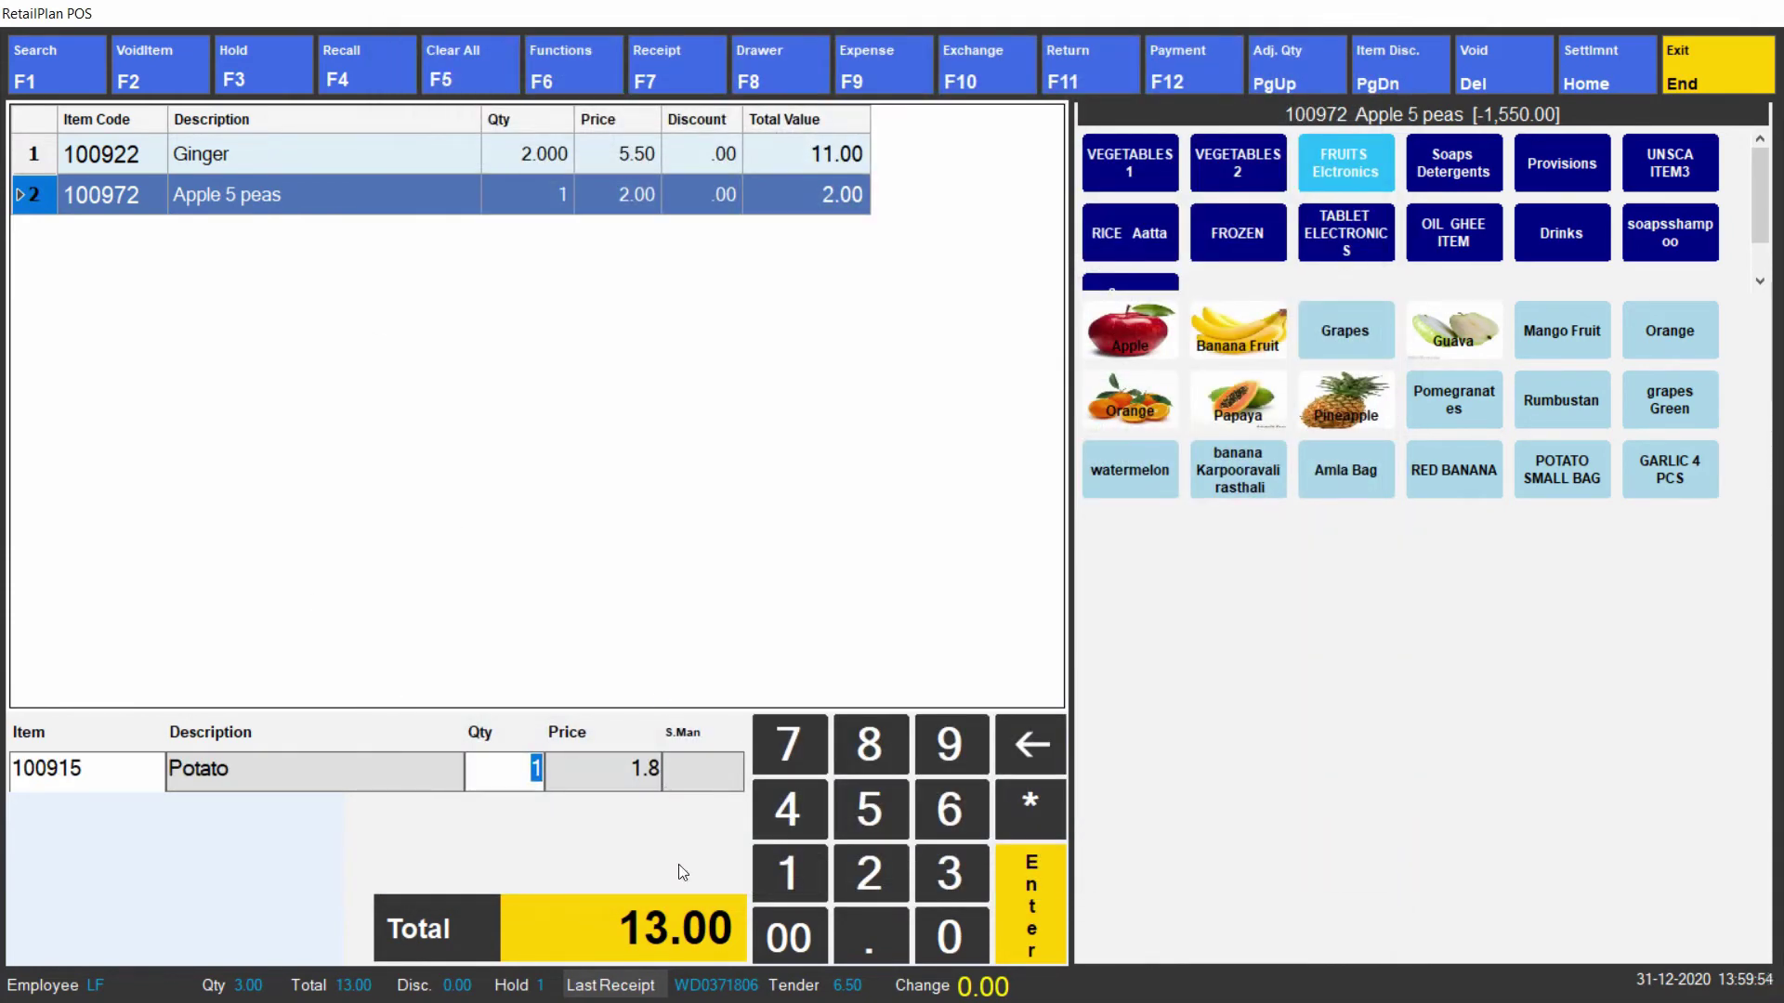
type("2")
left_click(1046, 912)
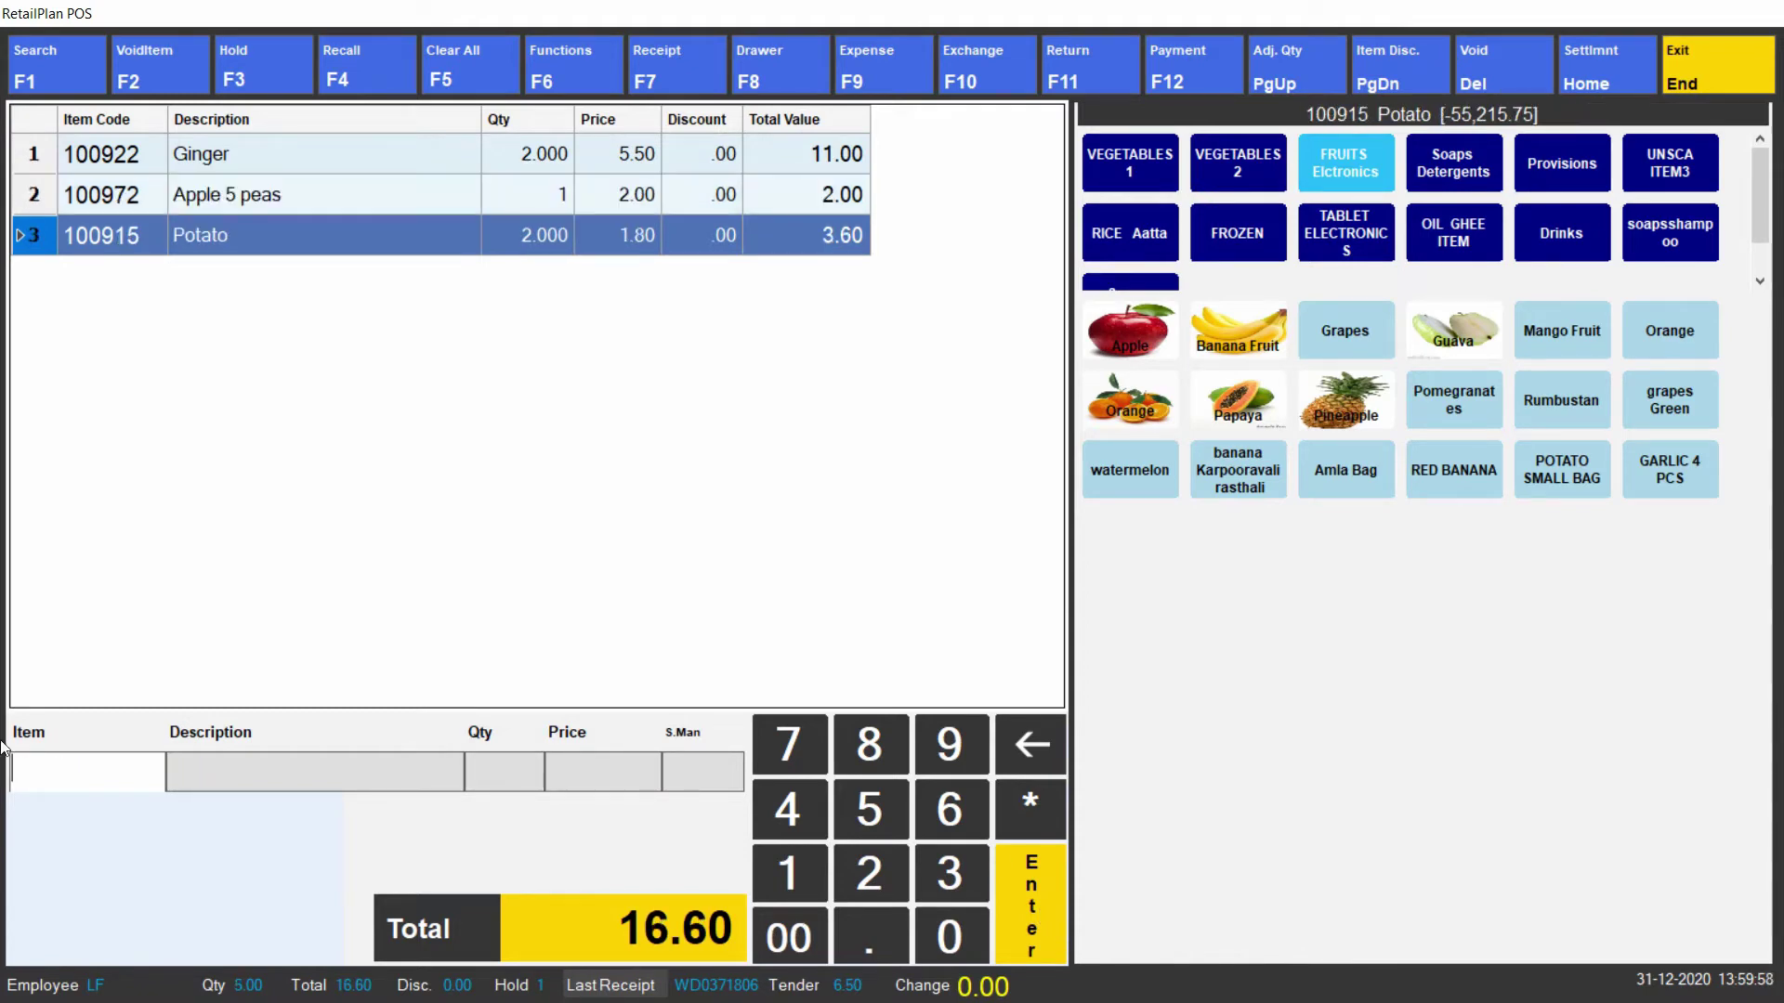
type("po")
type("tato")
- Add Pringles Potato crisps 150gm via a potato search, plus Mango Fruit india and Pineapple
key("Return")
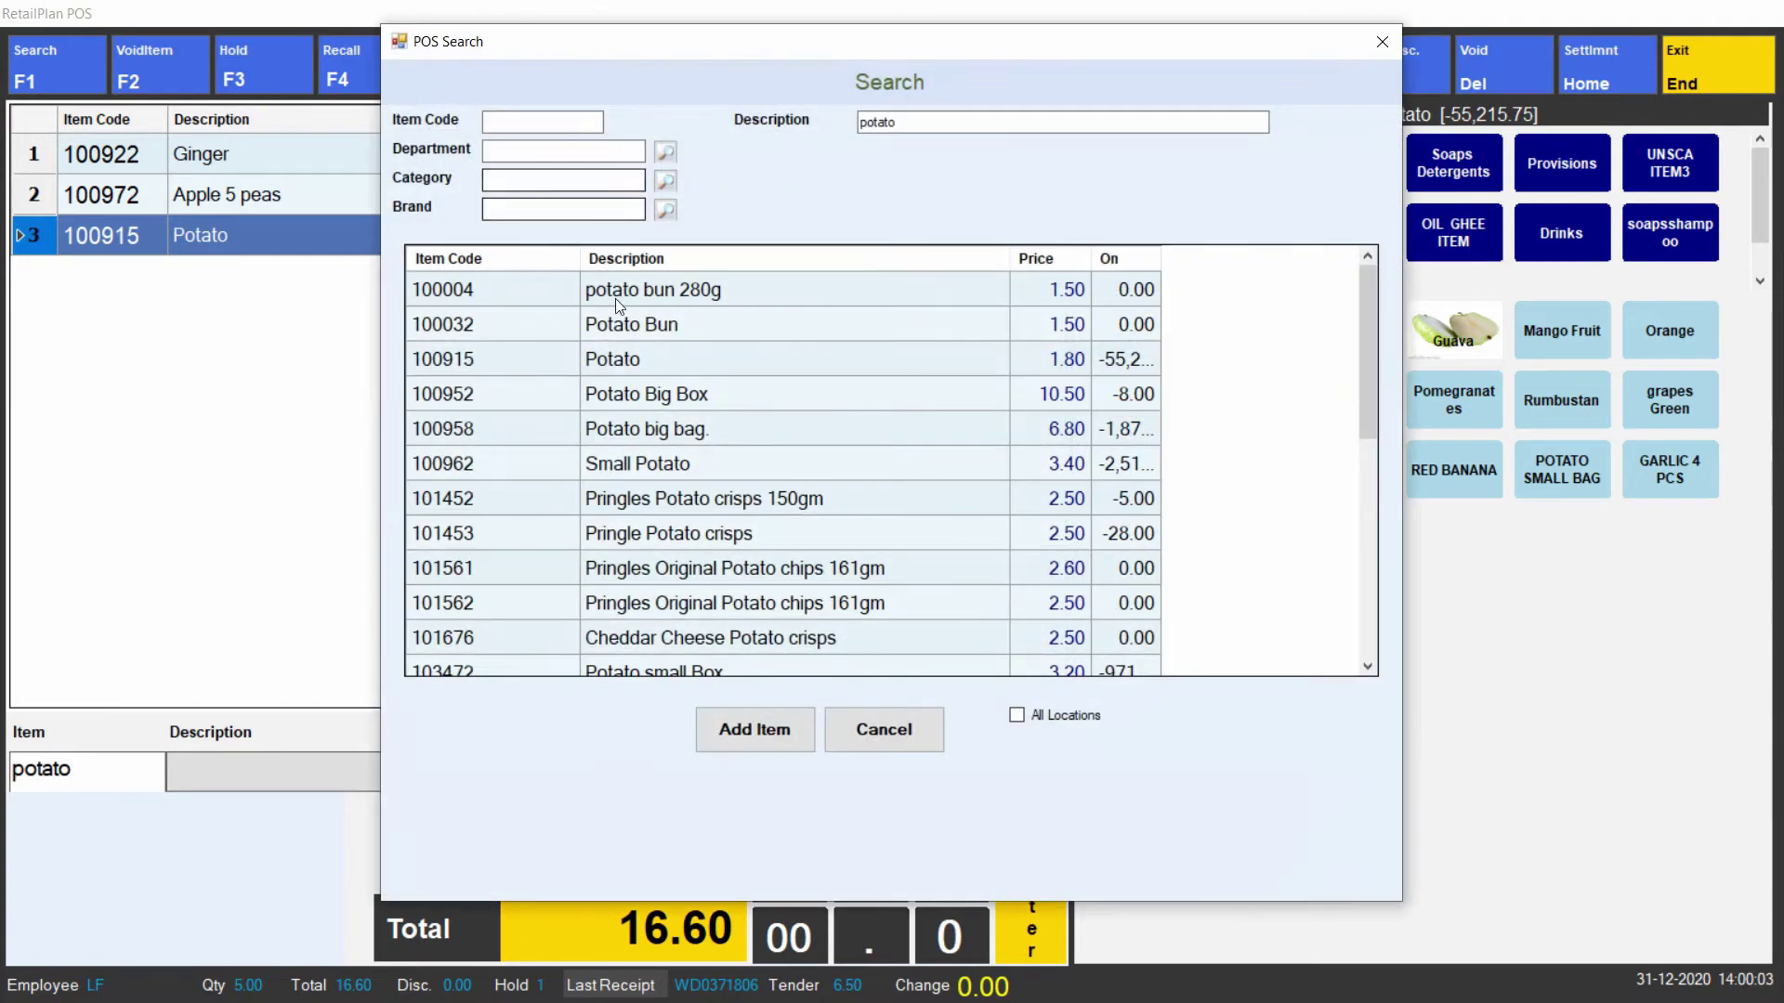
scroll(573, 469, "down", 1)
scroll(571, 471, "up", 1)
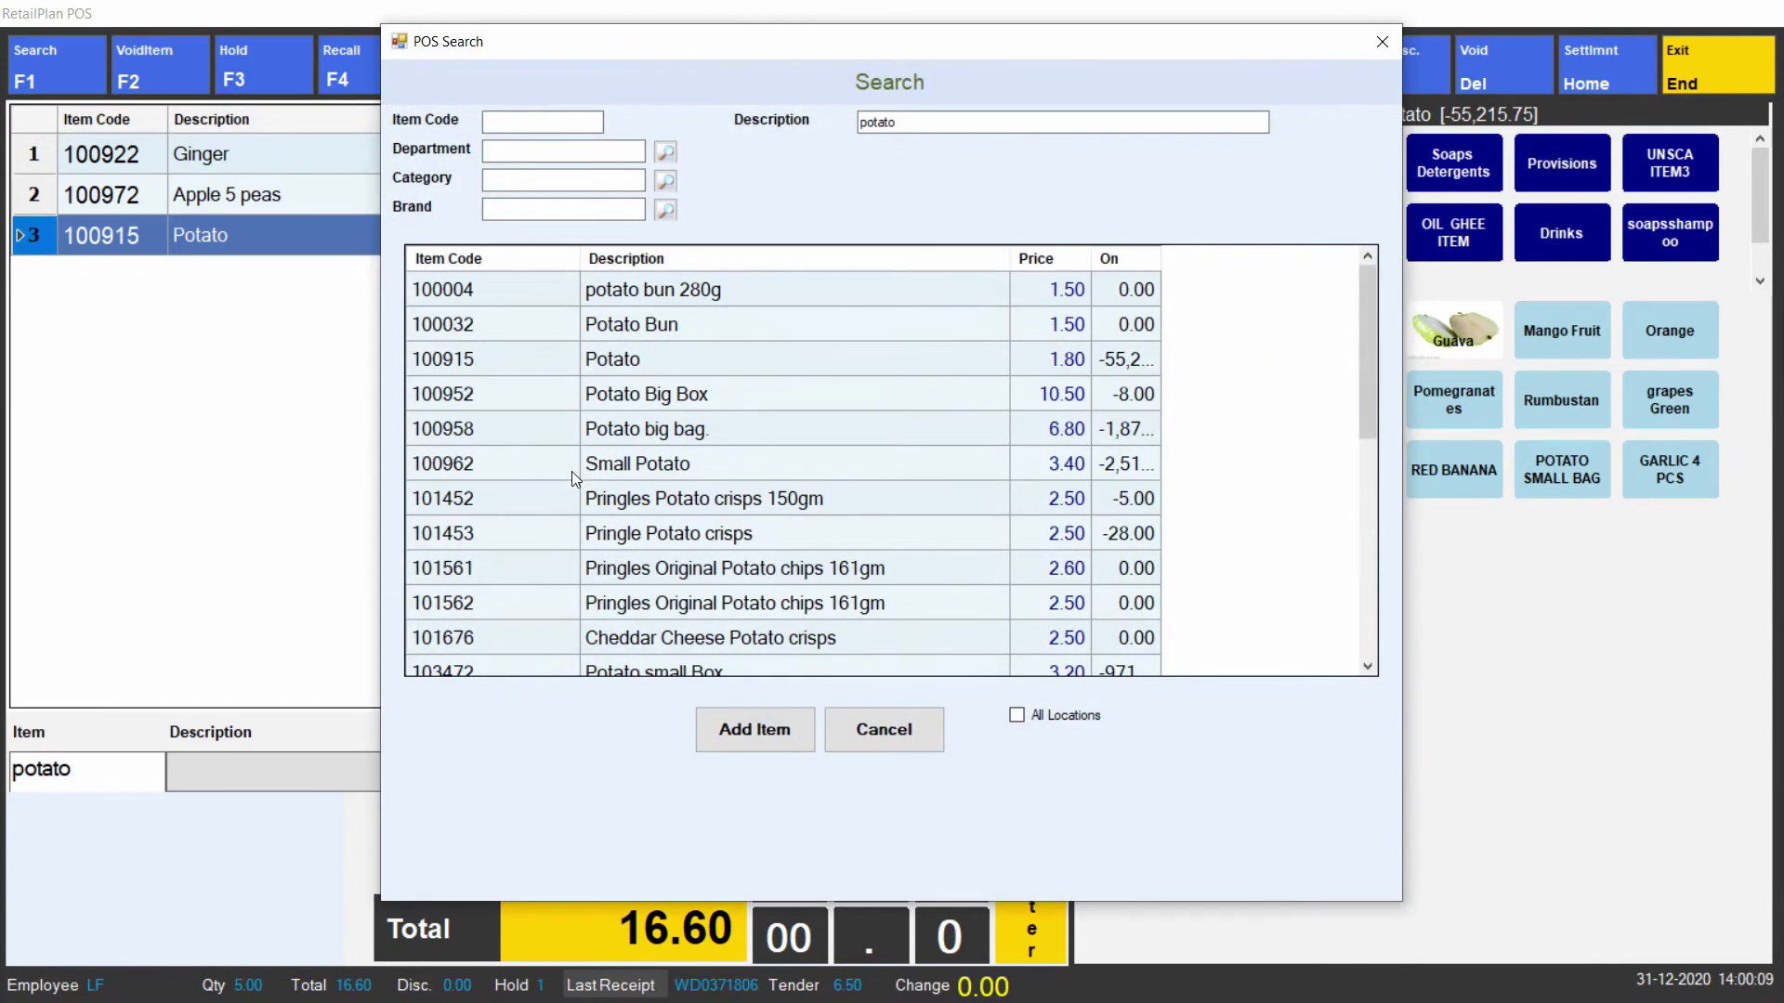
left_click(639, 501)
left_click(755, 729)
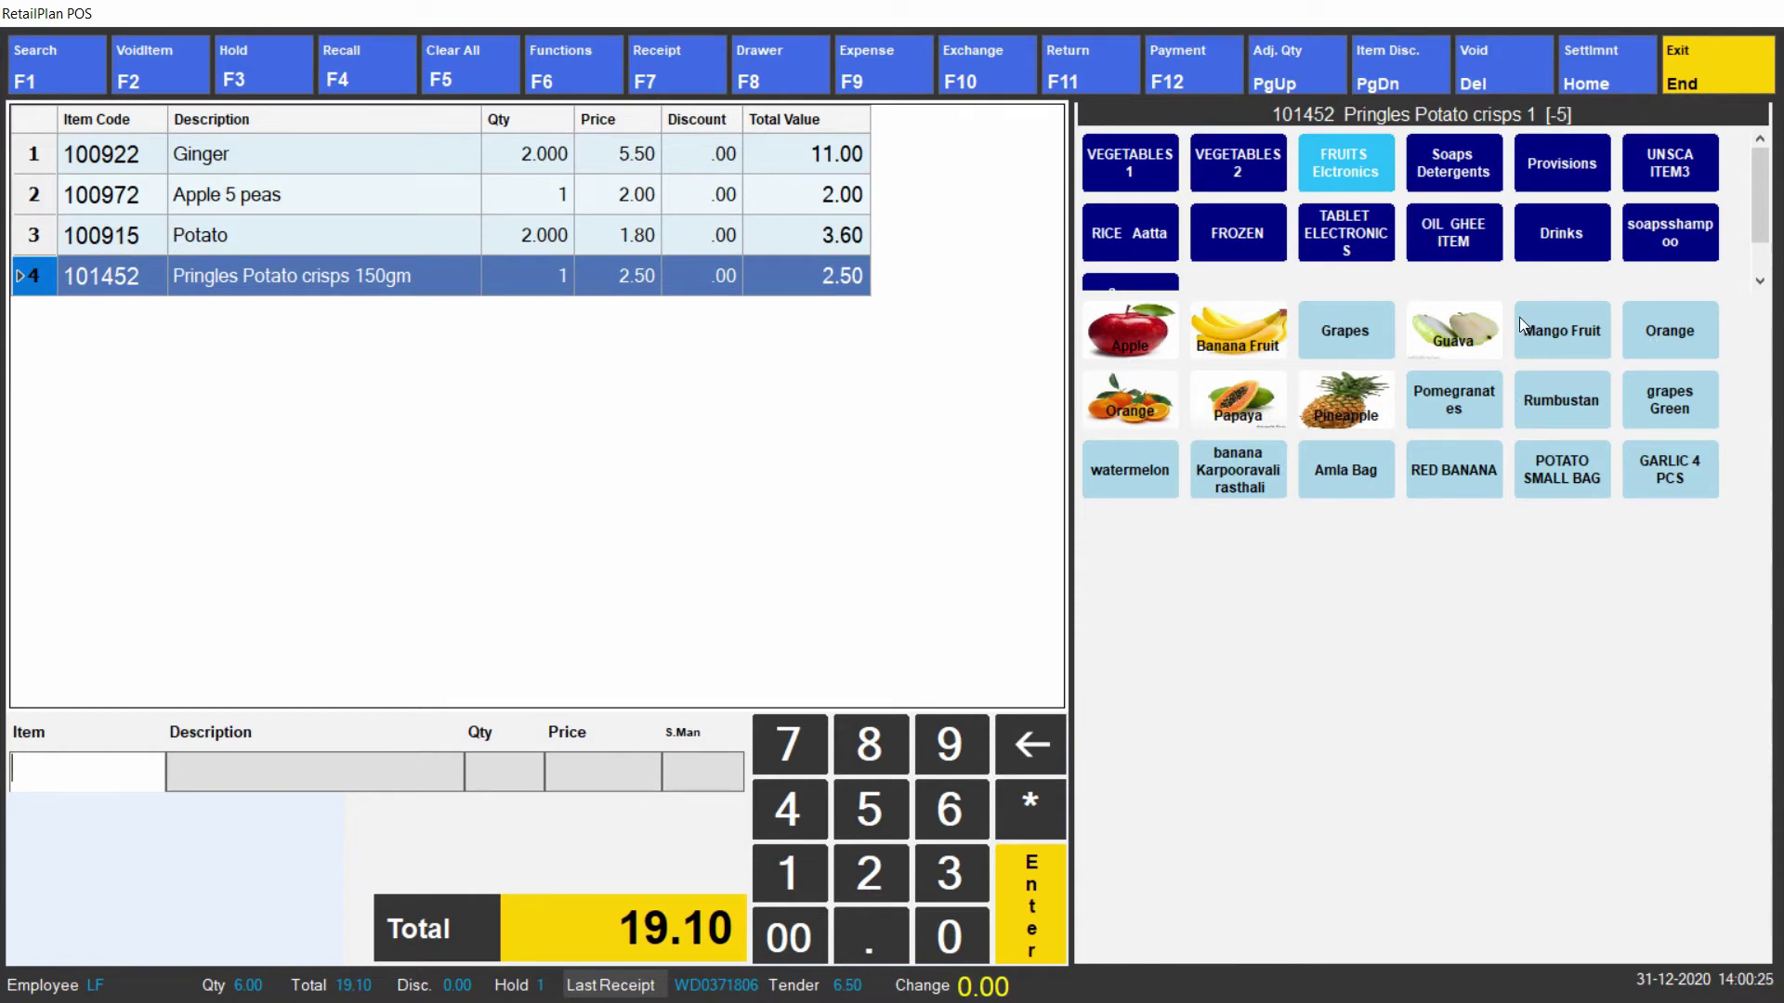
left_click(1559, 330)
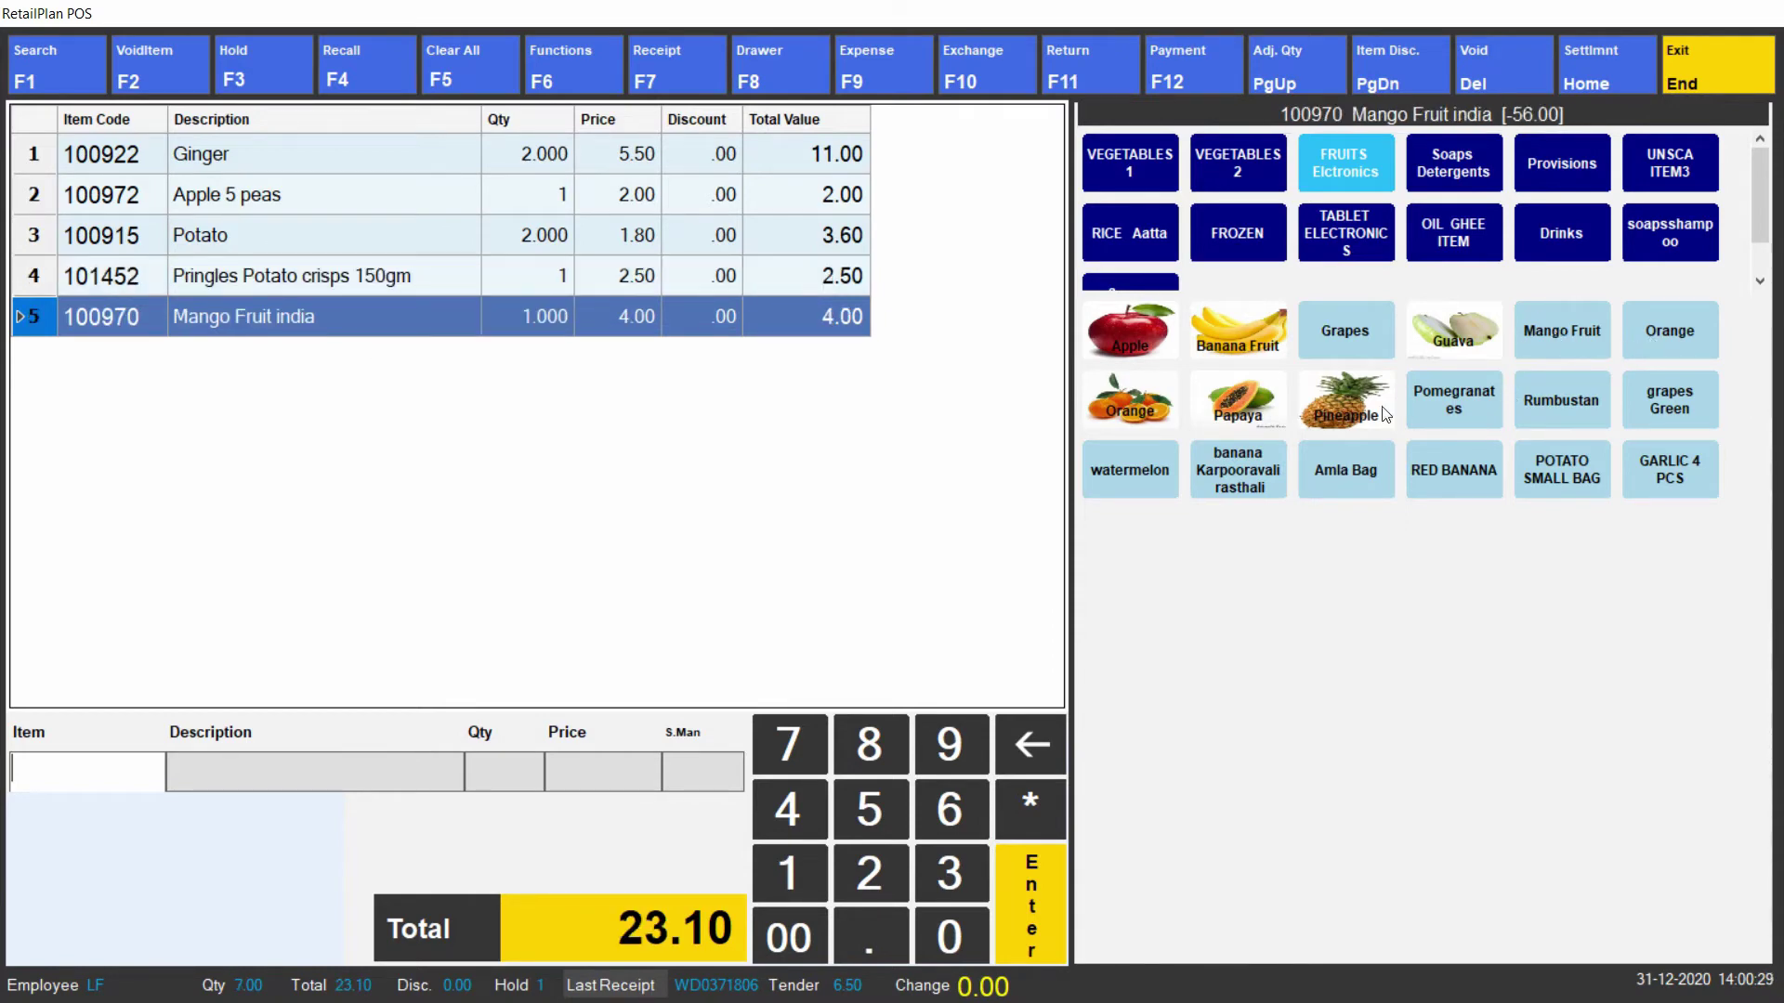
left_click(1342, 414)
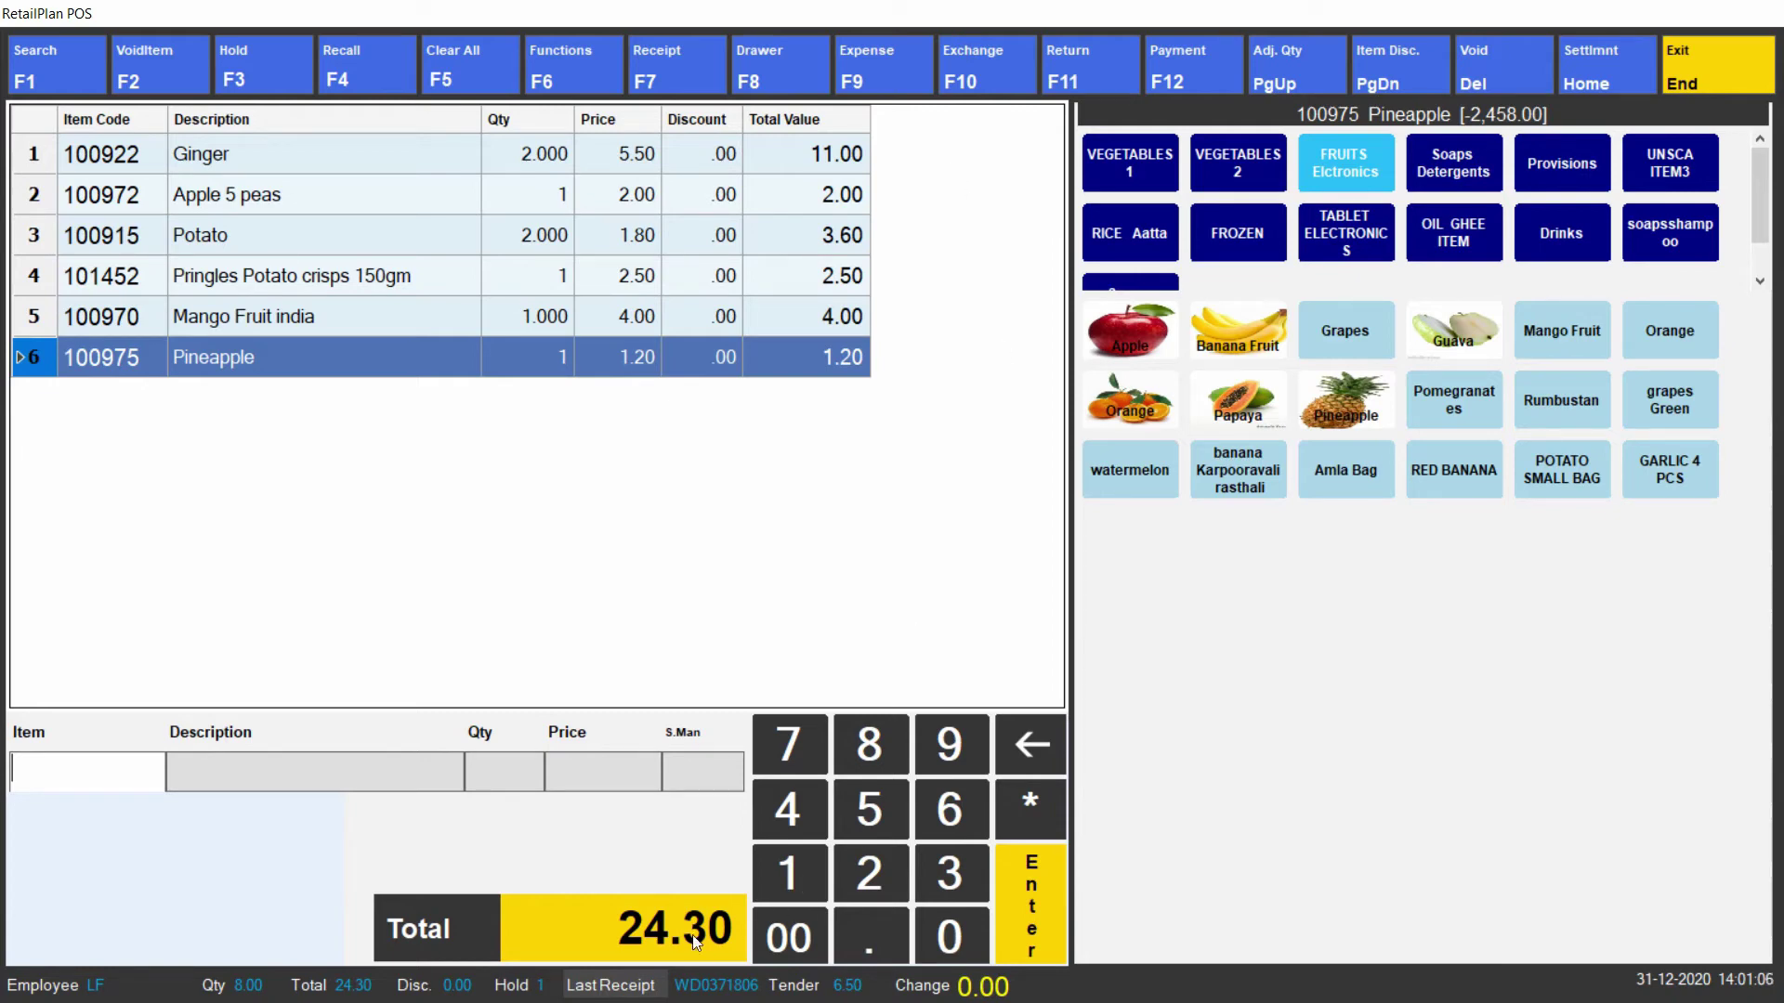
- Open the payment page and tender 50.00 against the 24.30 bill
left_click(1195, 79)
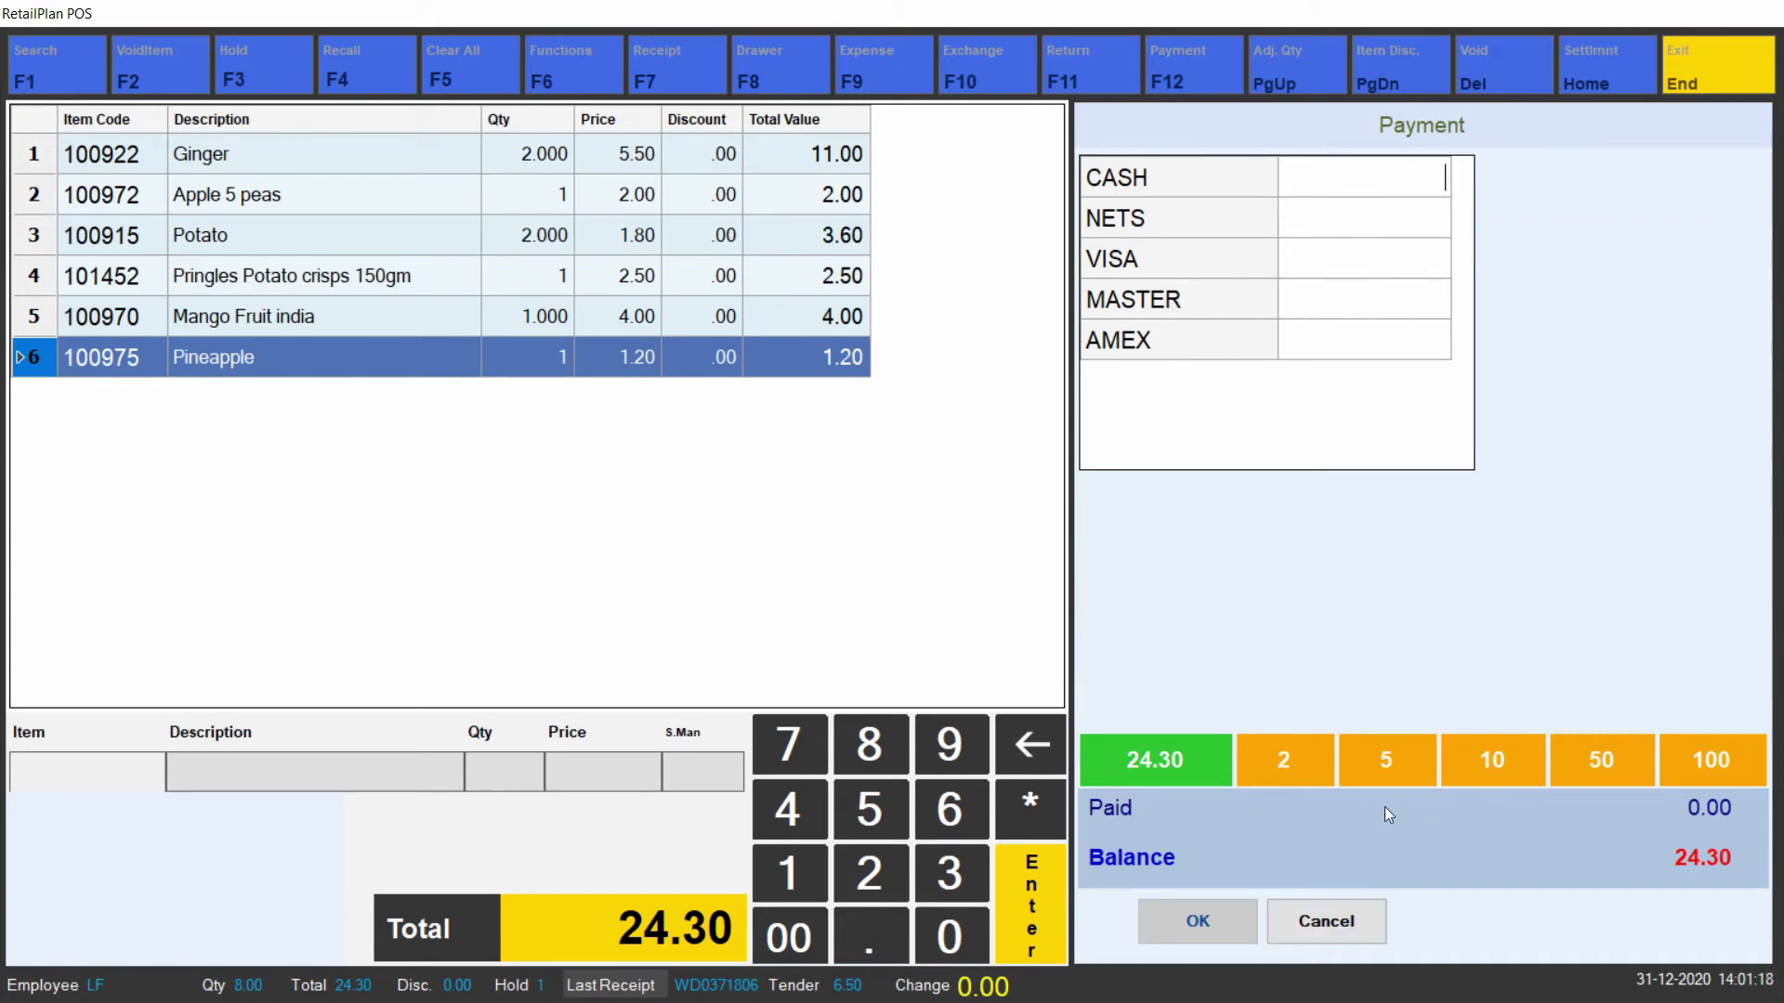
left_click(1582, 768)
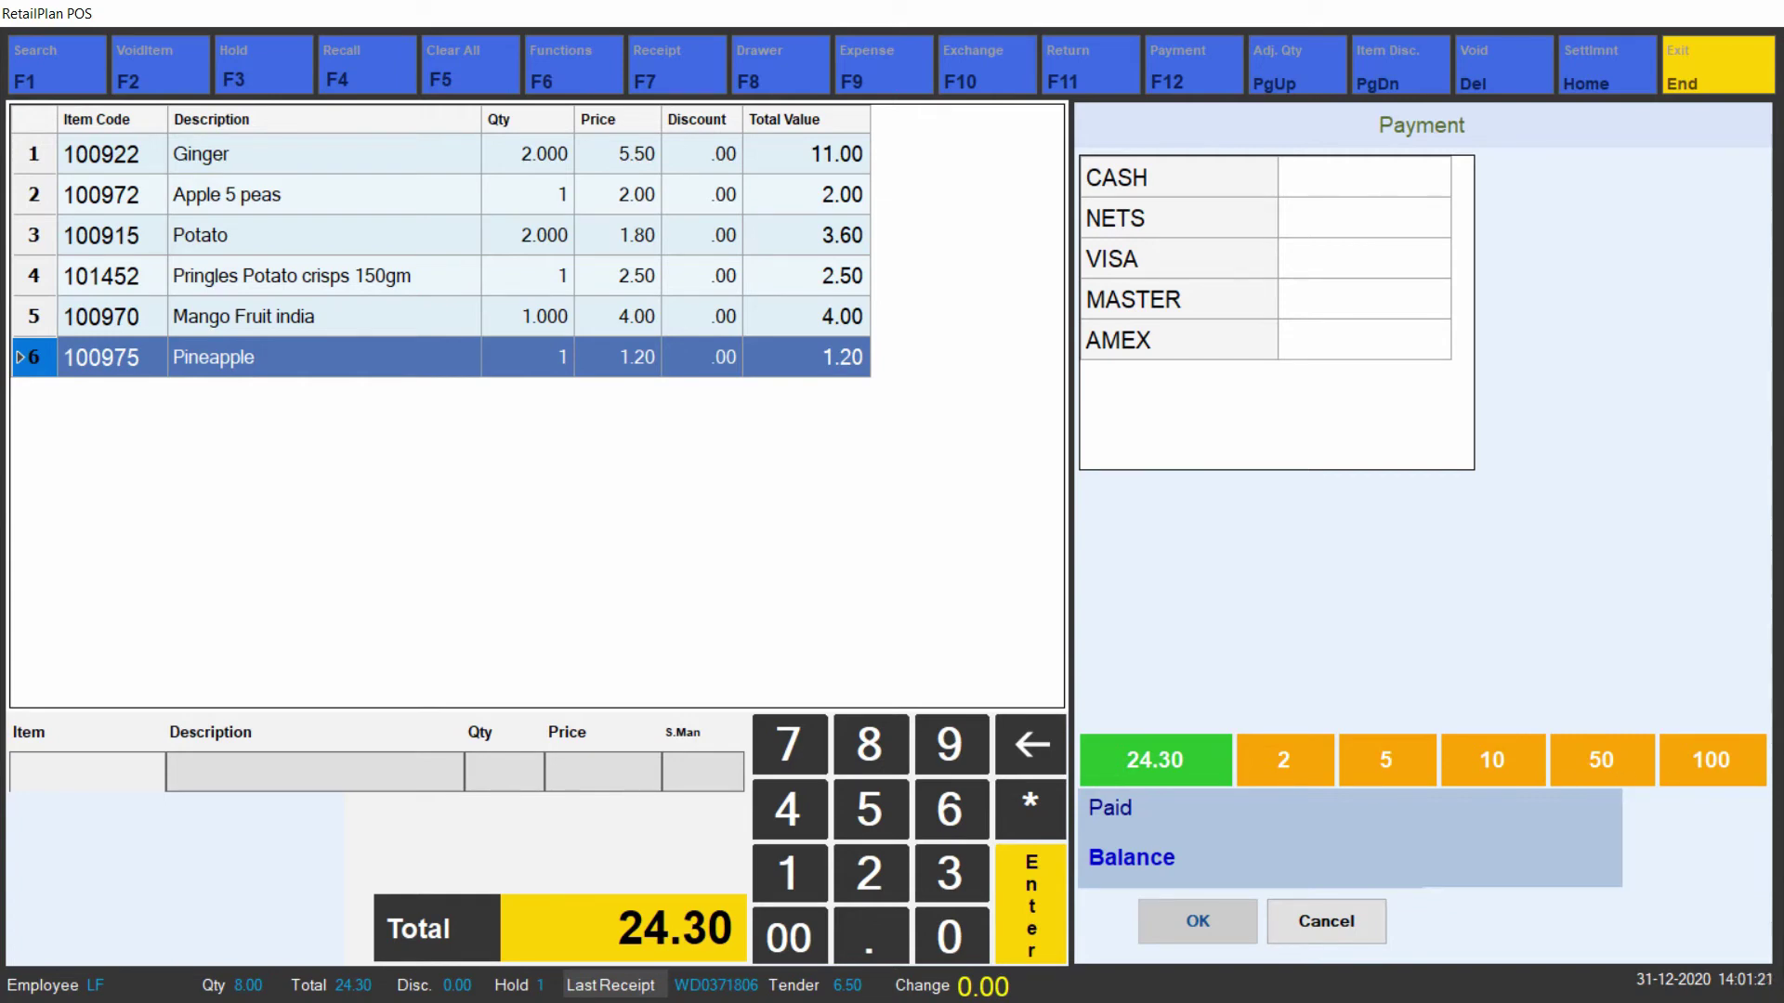